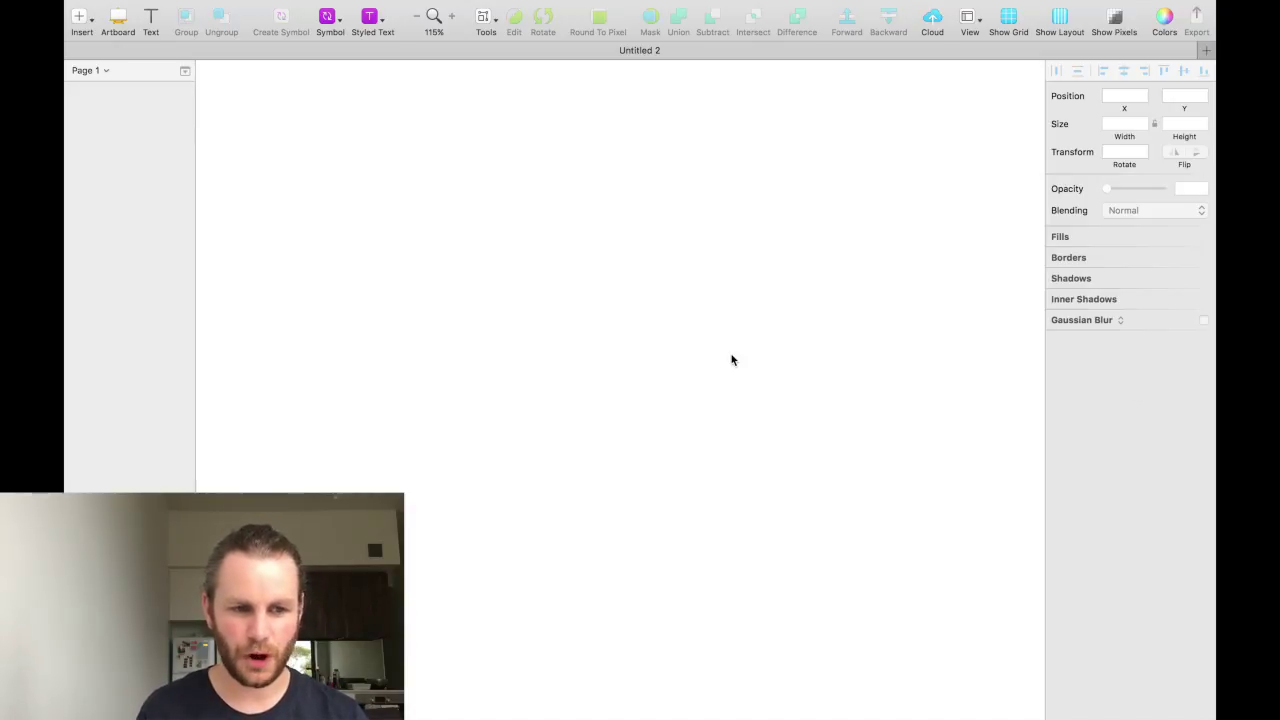
Dismiss the Insert menu unused and activate the Artboard tool to list presets like iPhone 7
click(79, 18)
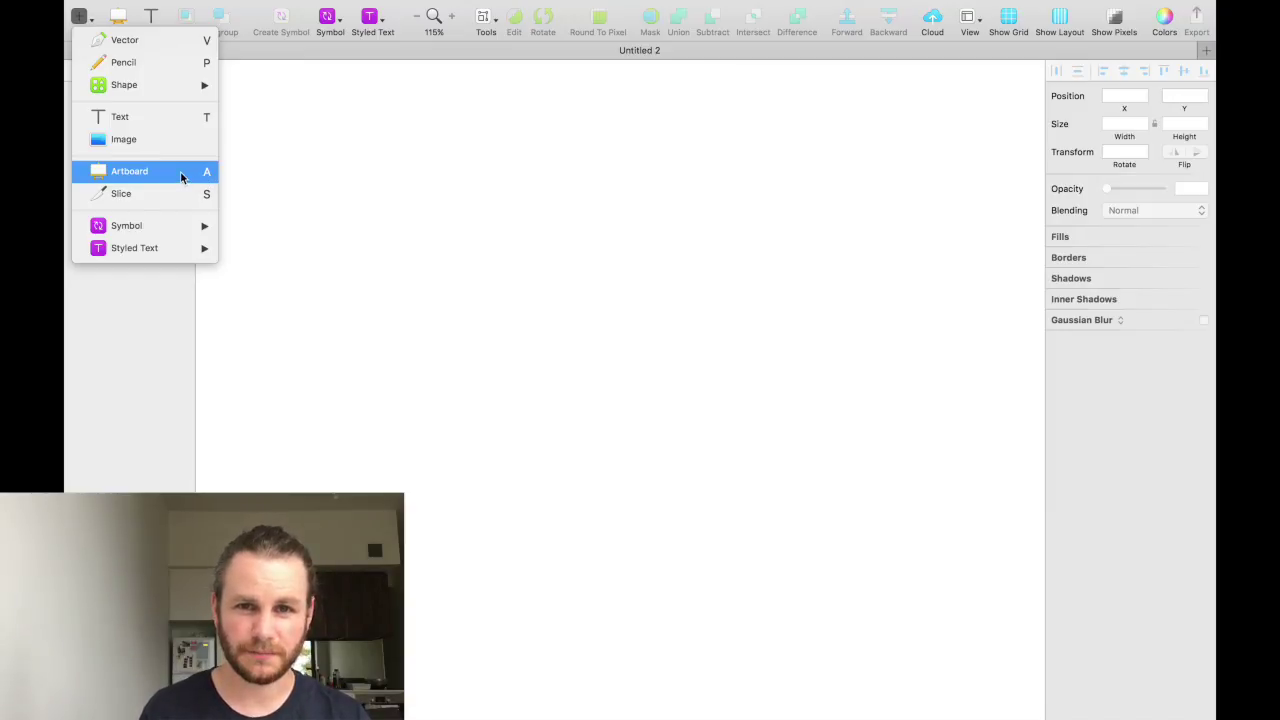
click(79, 18)
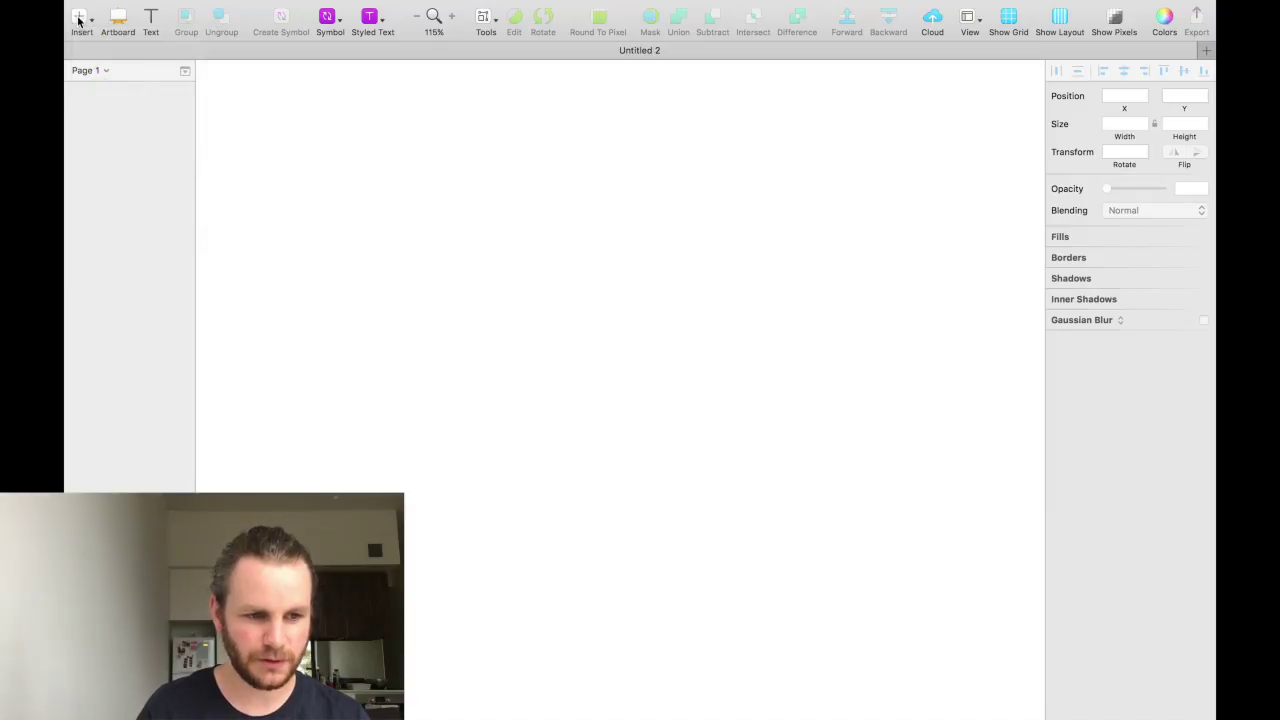
click(79, 18)
click(329, 237)
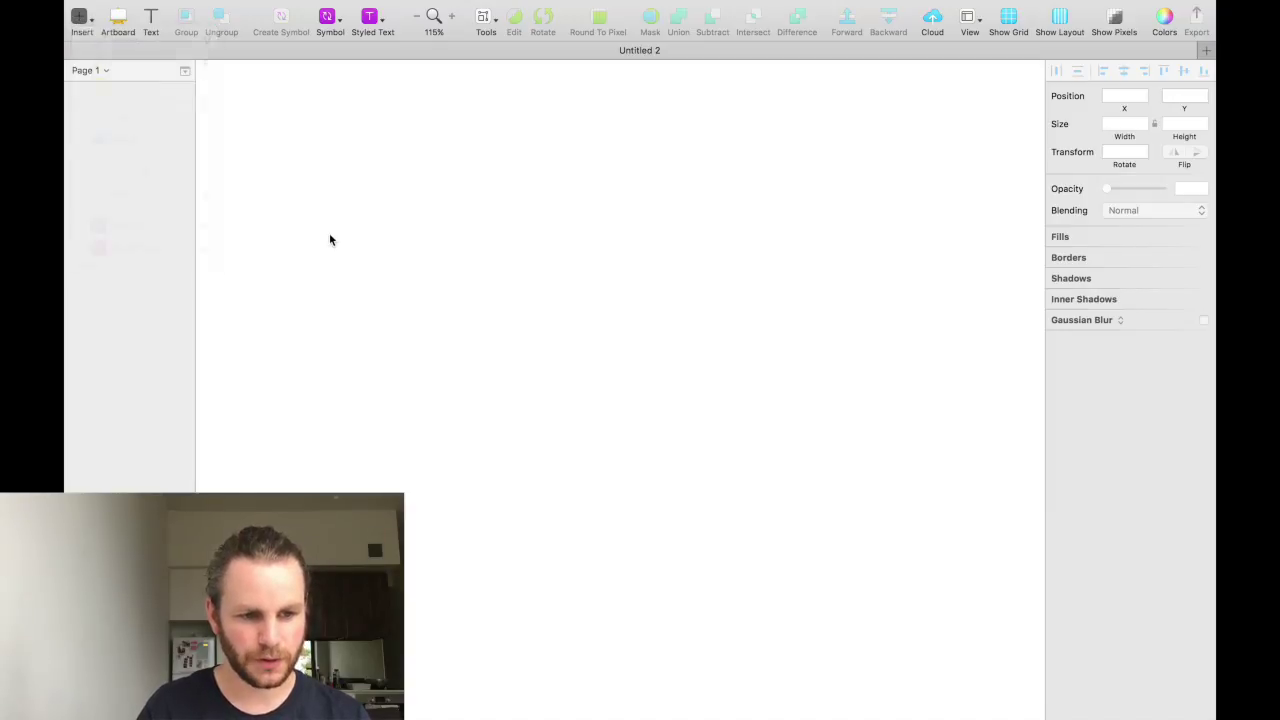
key(a)
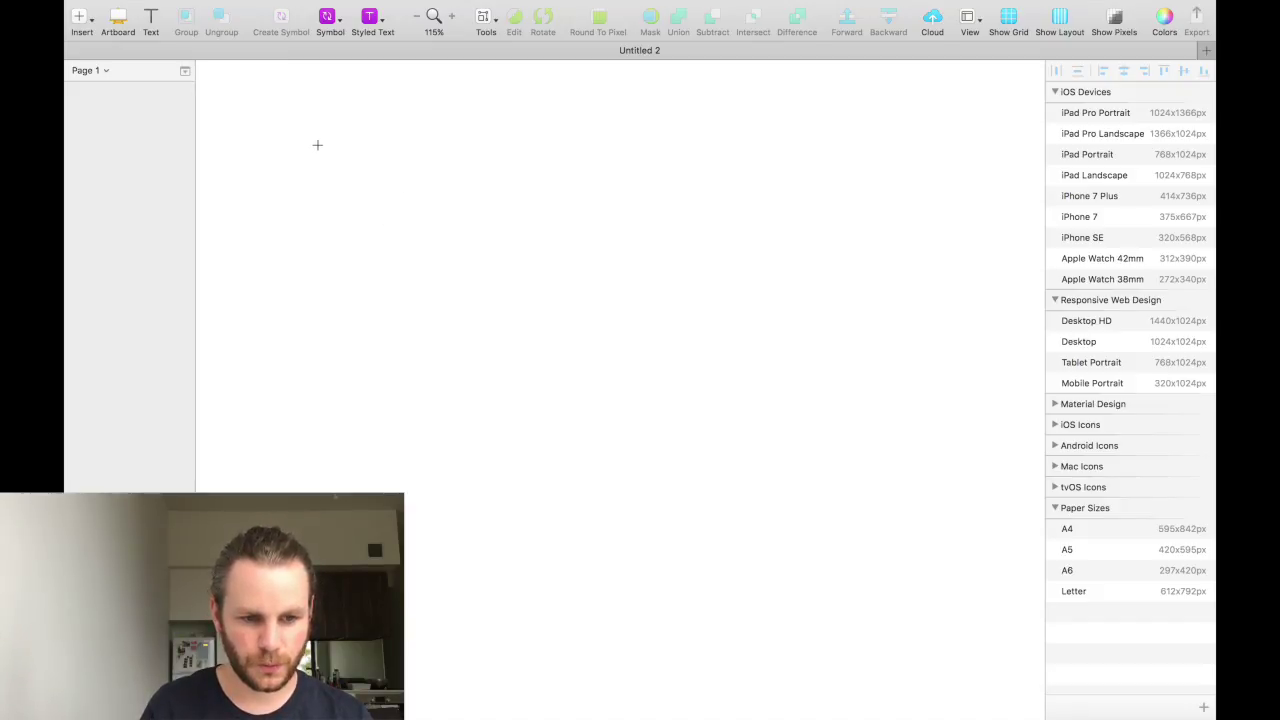
Draw a blank 383×229 artboard, then add an iPhone 7 (375×667) preset artboard
drag(317, 145, 670, 356)
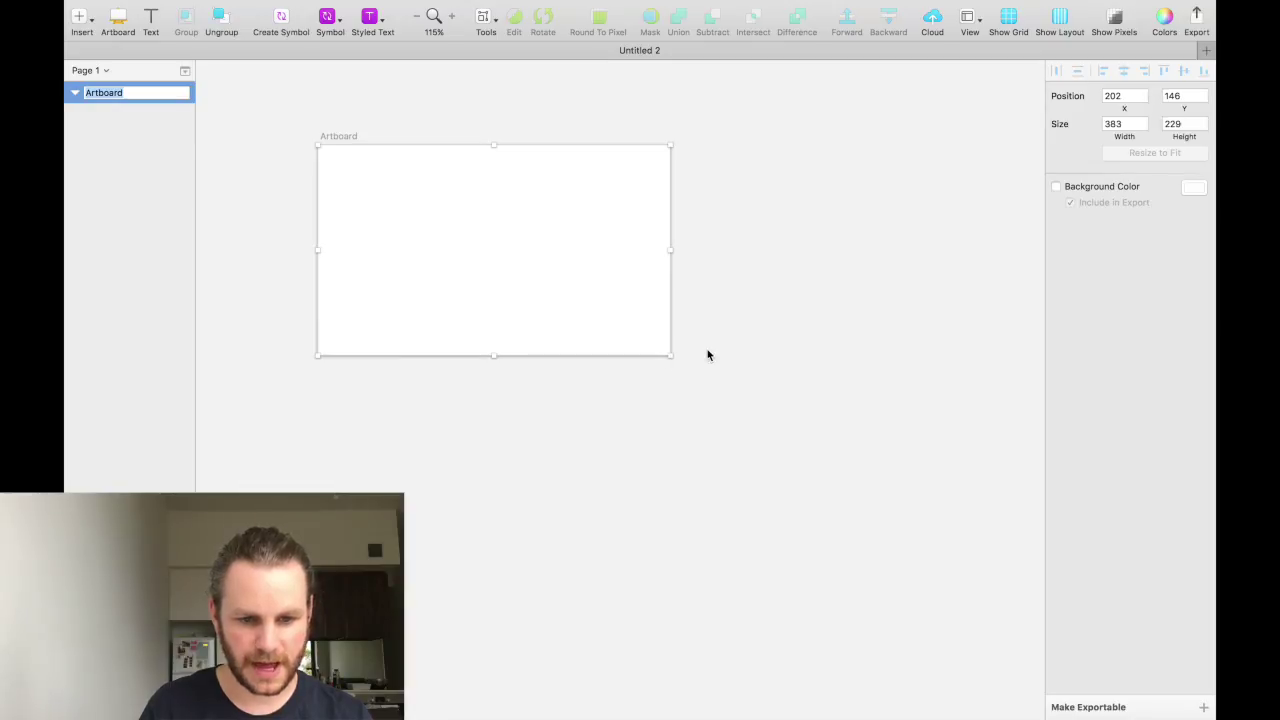
click(719, 354)
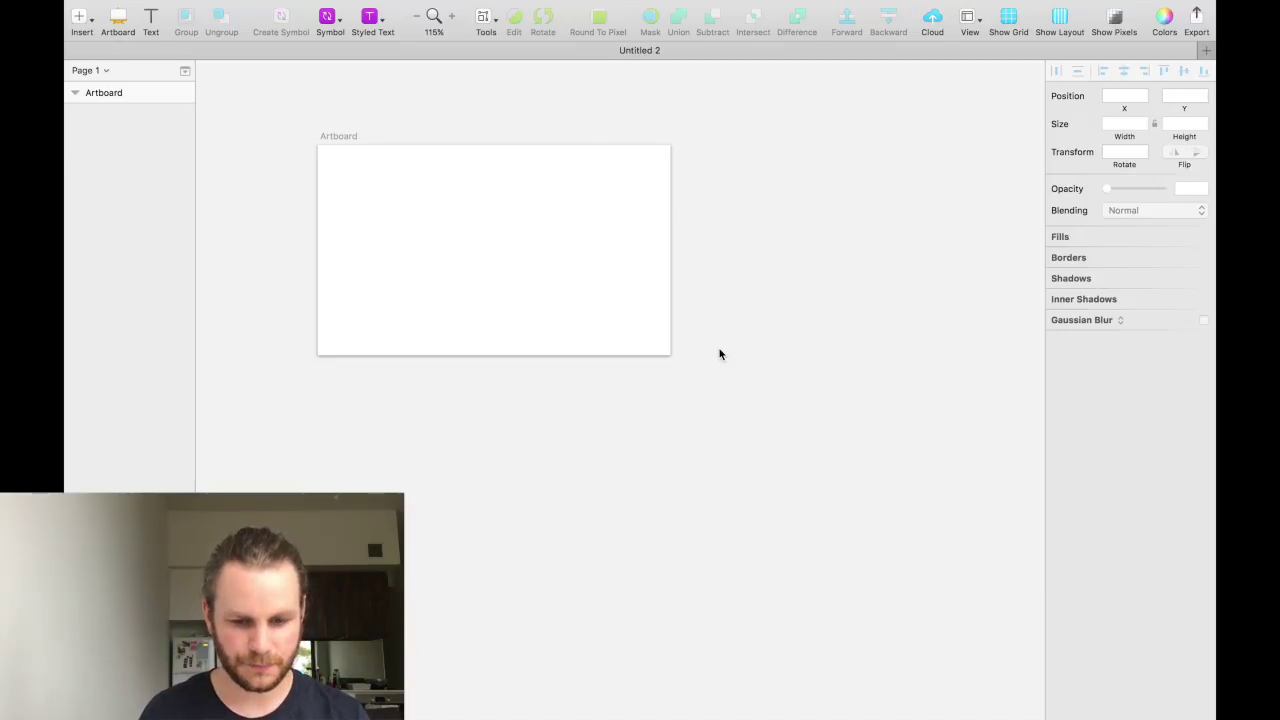
key(a)
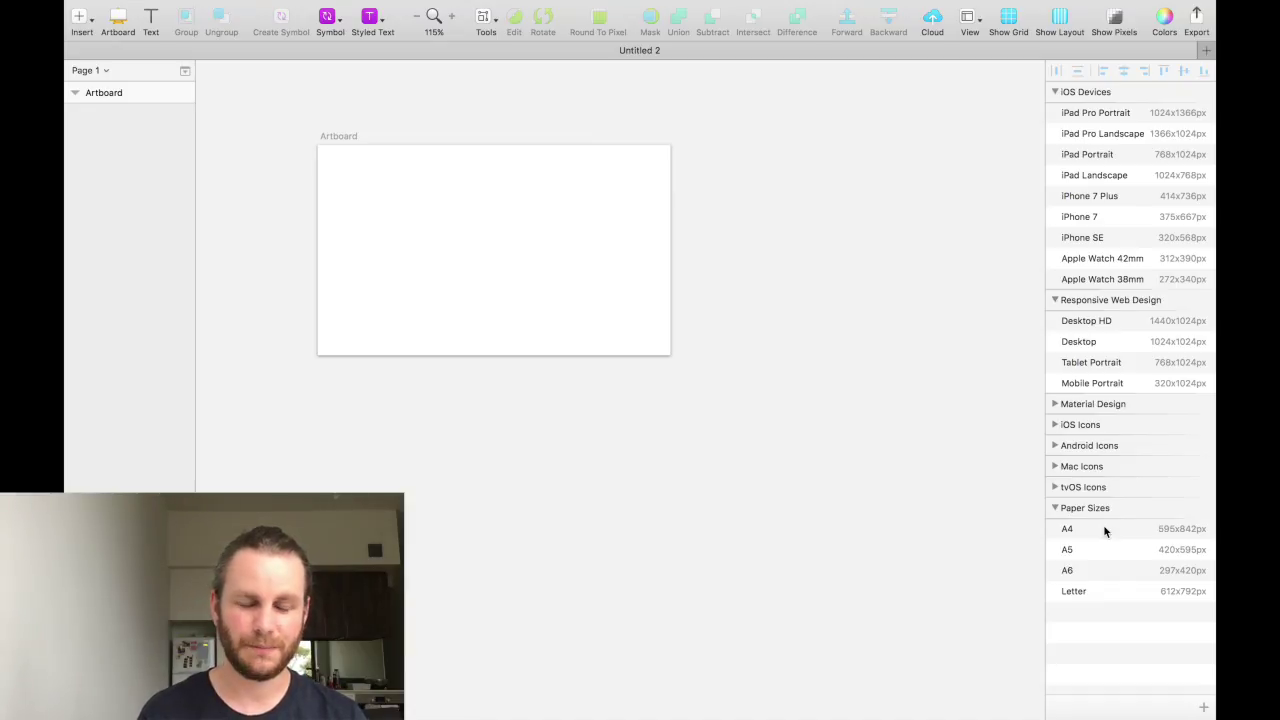
click(1110, 218)
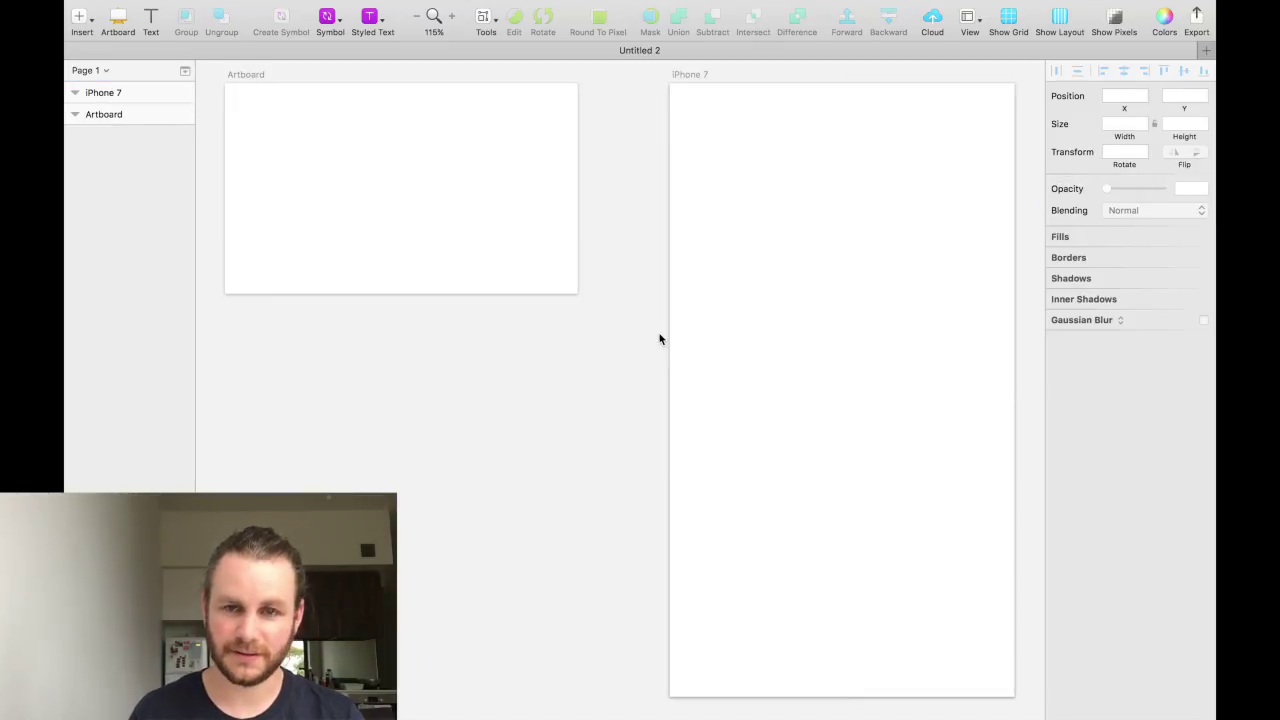
Browse the Insert > Shape options without adding anything, then choose the Rectangle tool
click(80, 17)
mouse_move(77, 87)
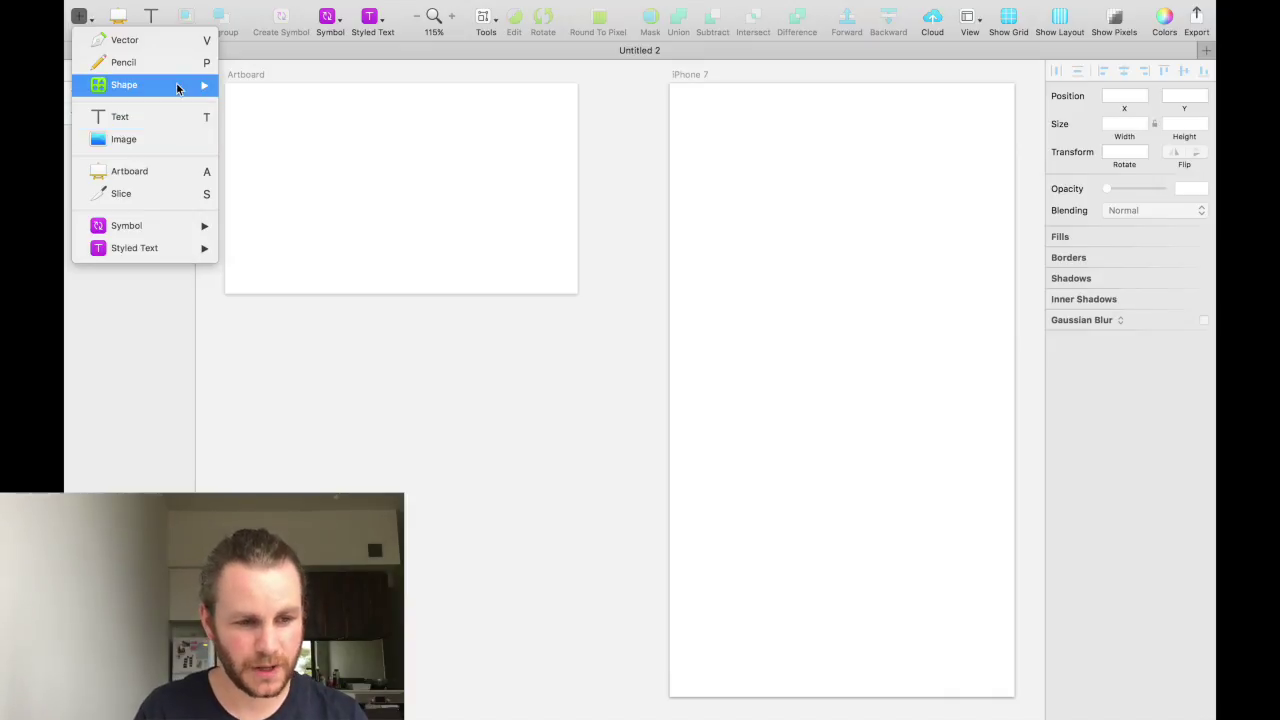
mouse_move(177, 84)
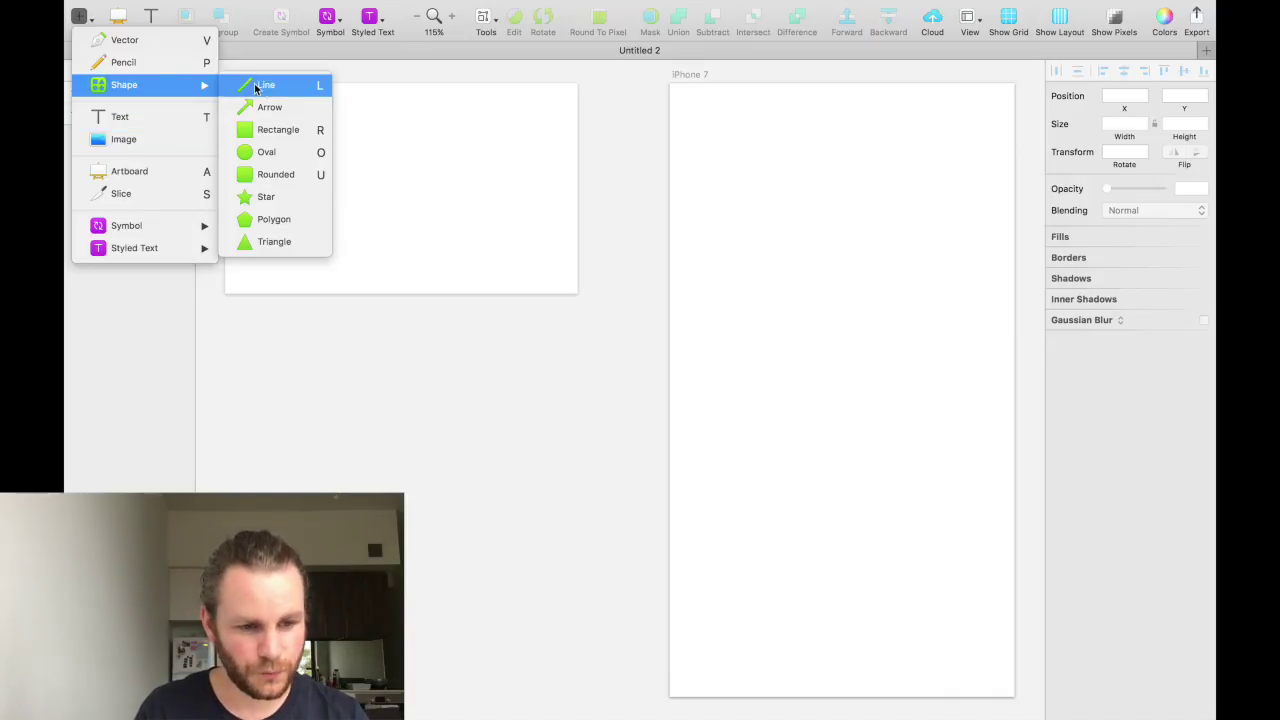
click(584, 396)
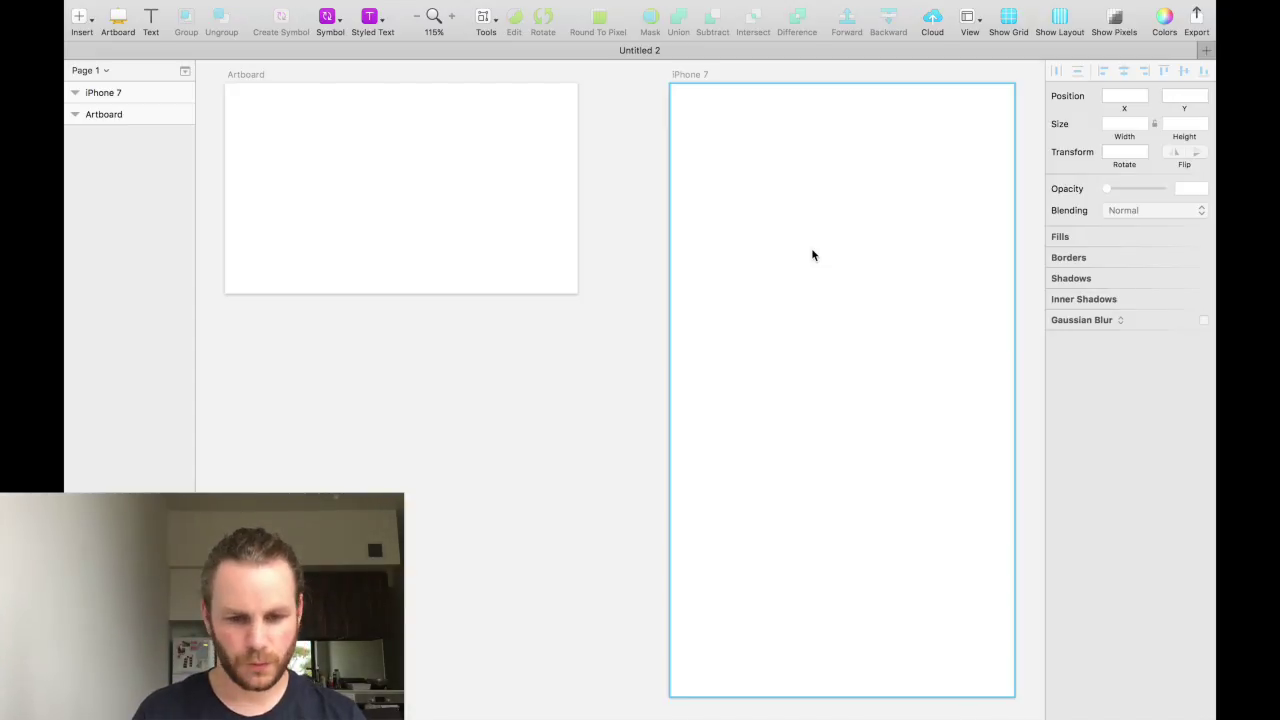
key(r)
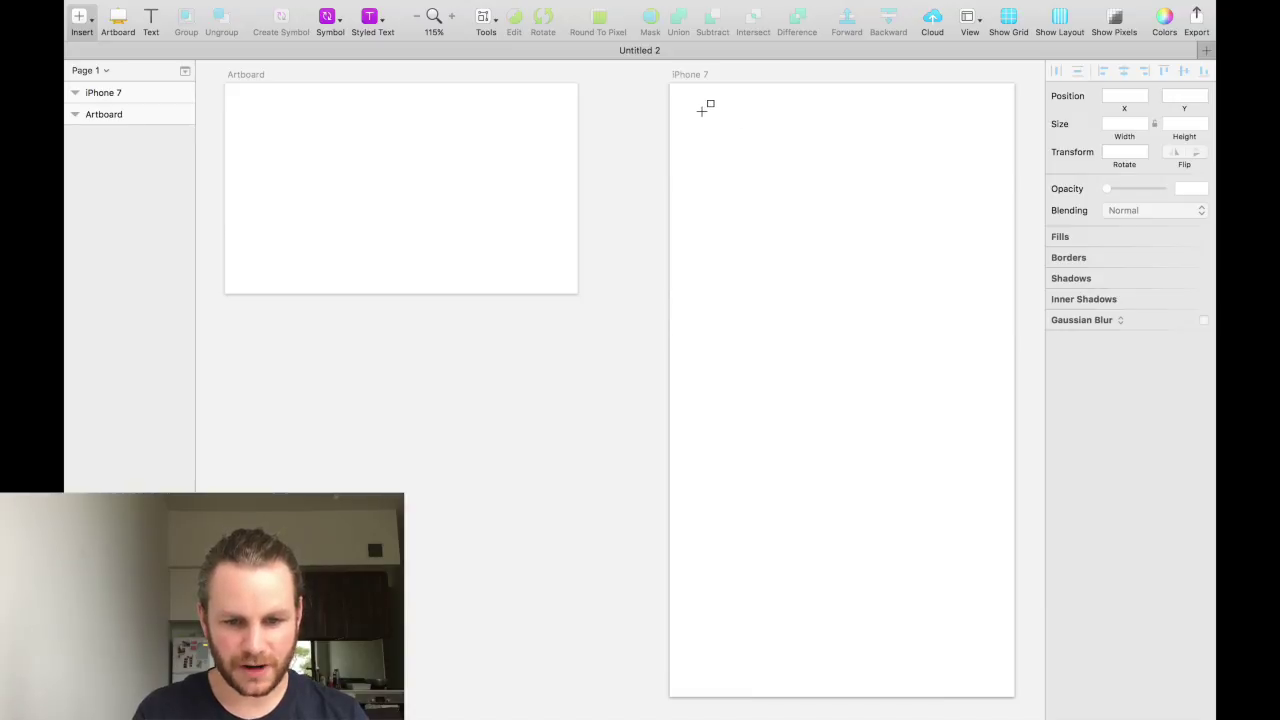
Draw a rectangle near the iPhone 7 artboard's top and a rounded rectangle below it
drag(702, 111, 955, 192)
click(943, 227)
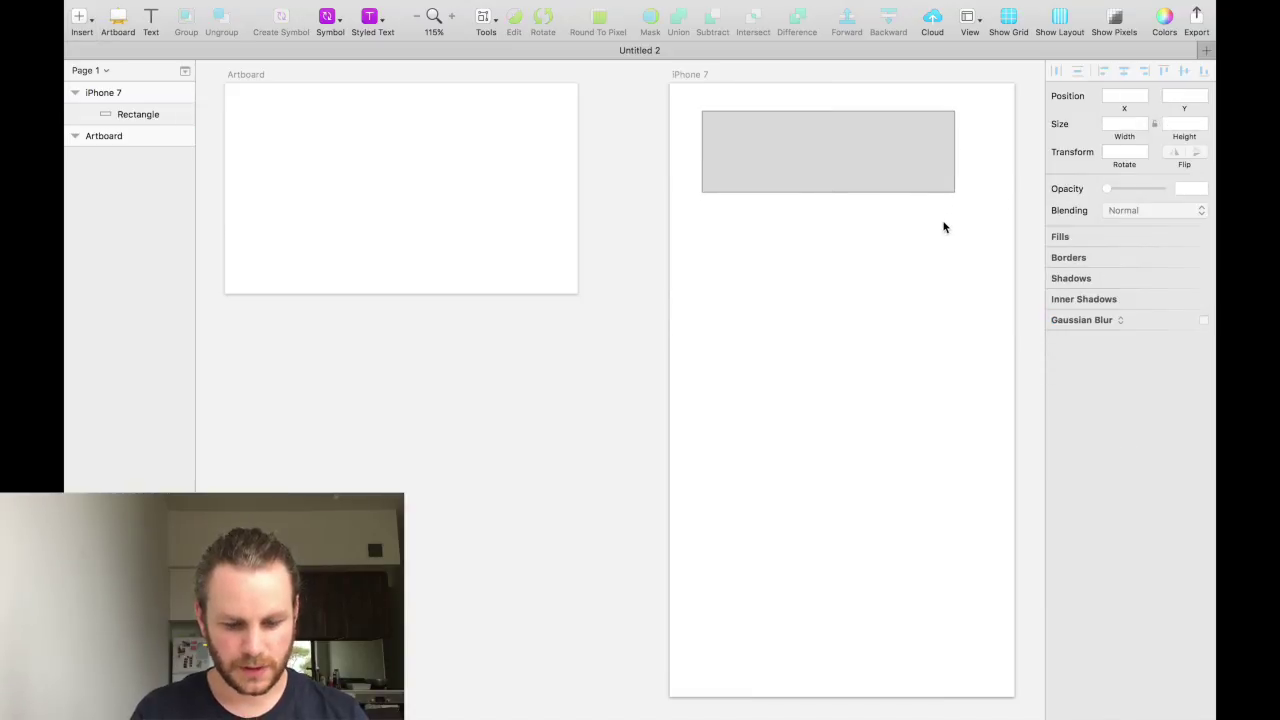
key(u)
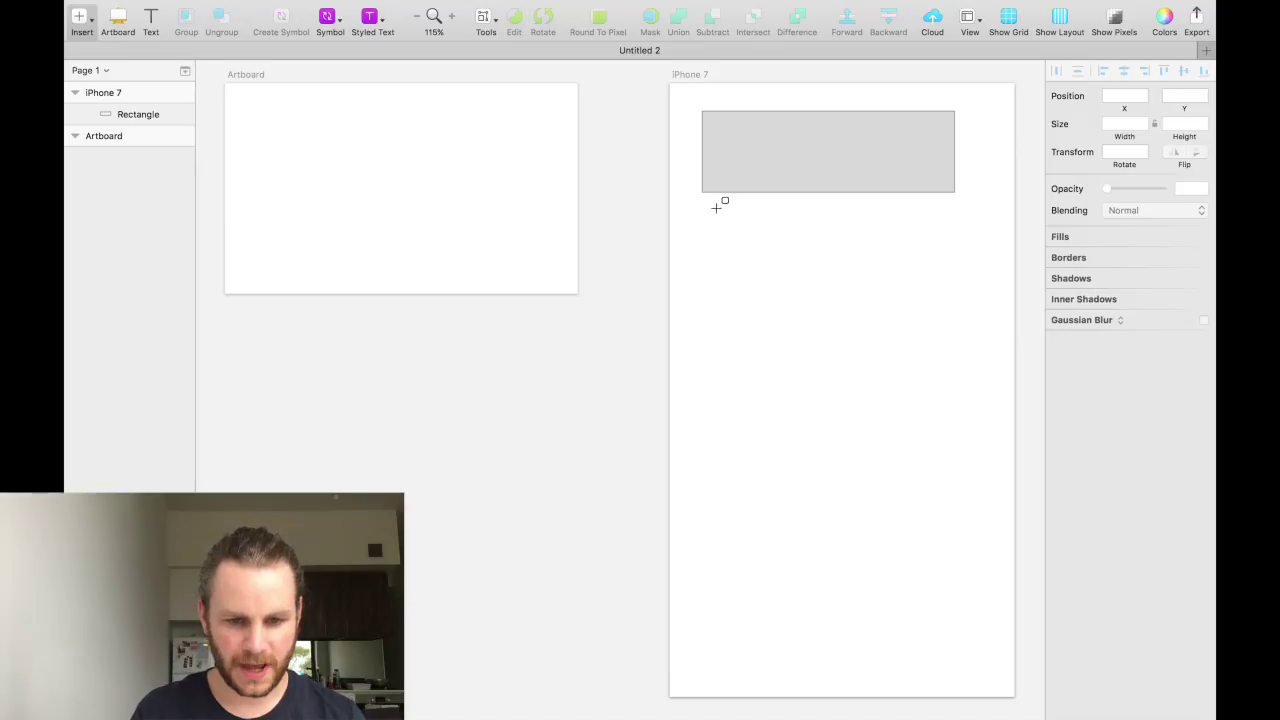
drag(703, 206, 898, 290)
click(890, 333)
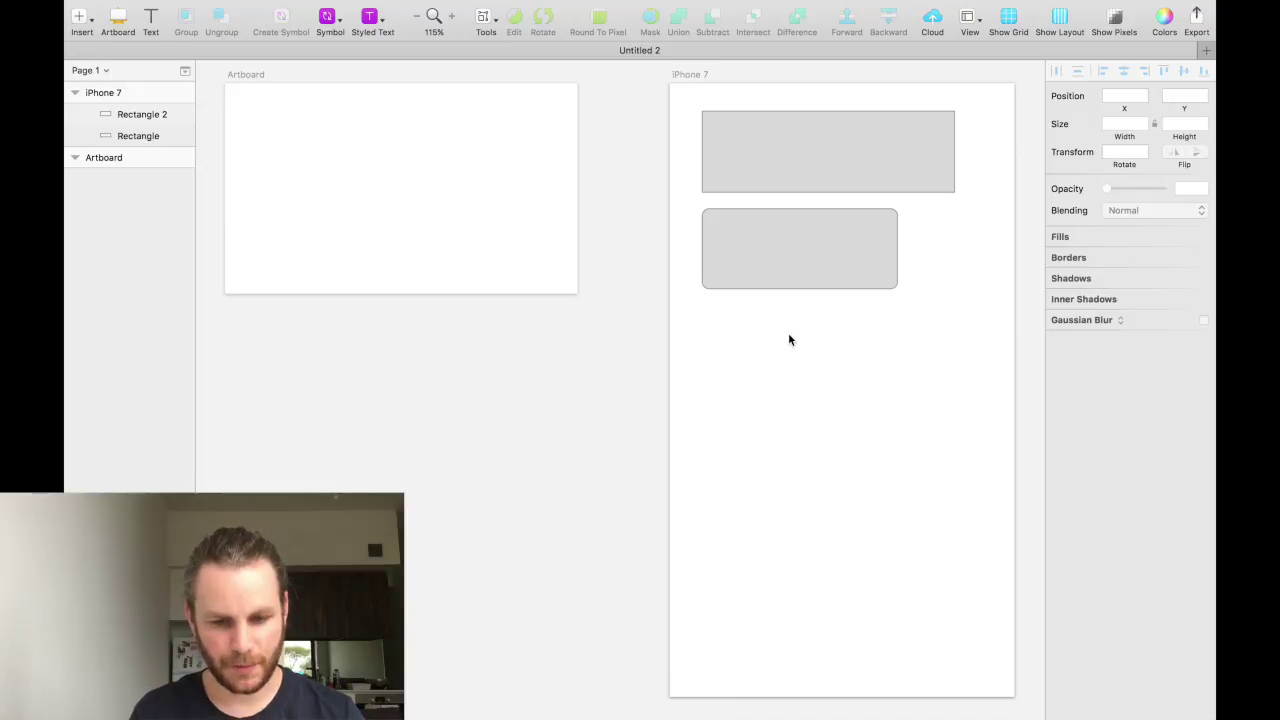
Draw two circles side by side below the rounded rectangle
key(o)
drag(706, 321, 910, 430)
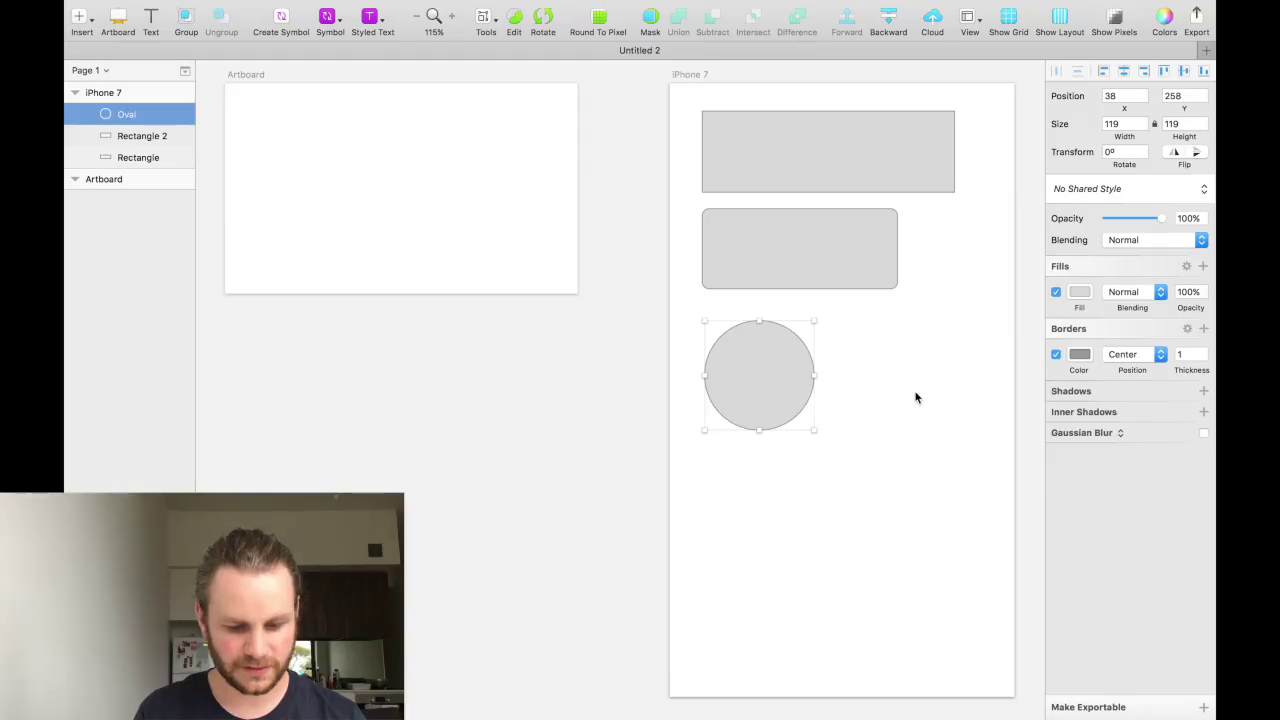
key(o)
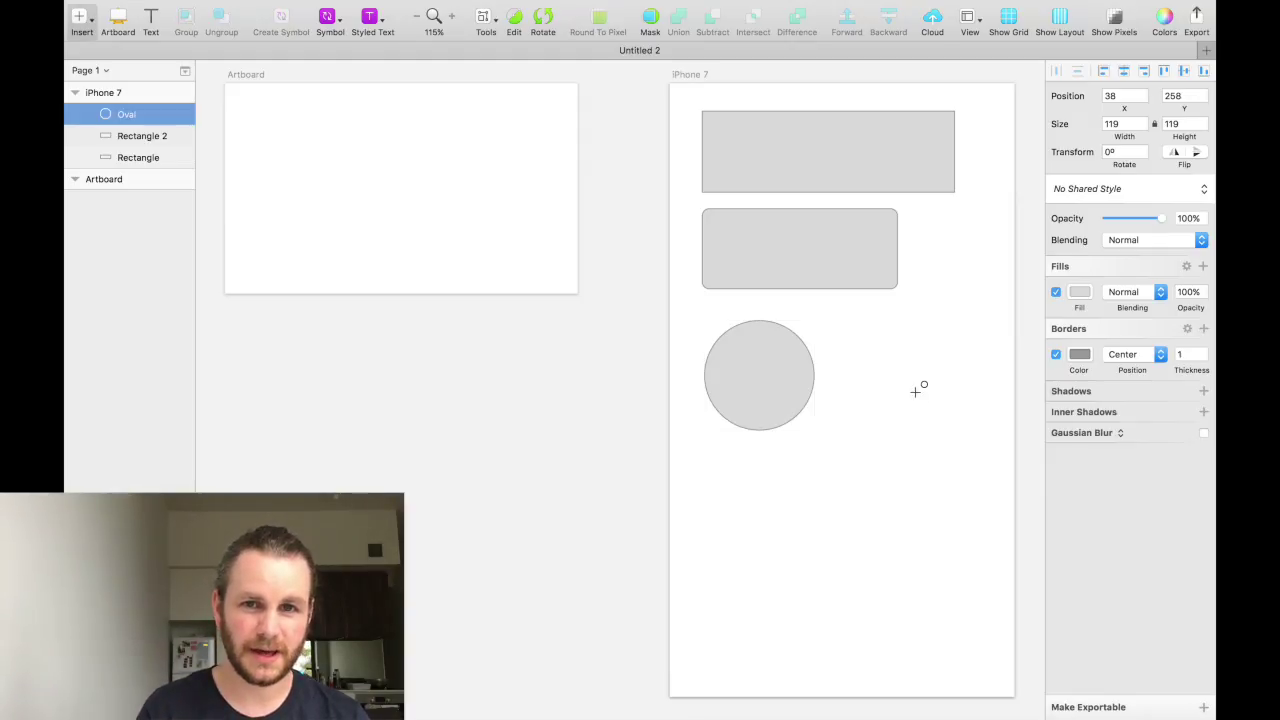
mouse_move(918, 388)
mouse_down()
mouse_move(795, 502)
mouse_move(840, 448)
mouse_up()
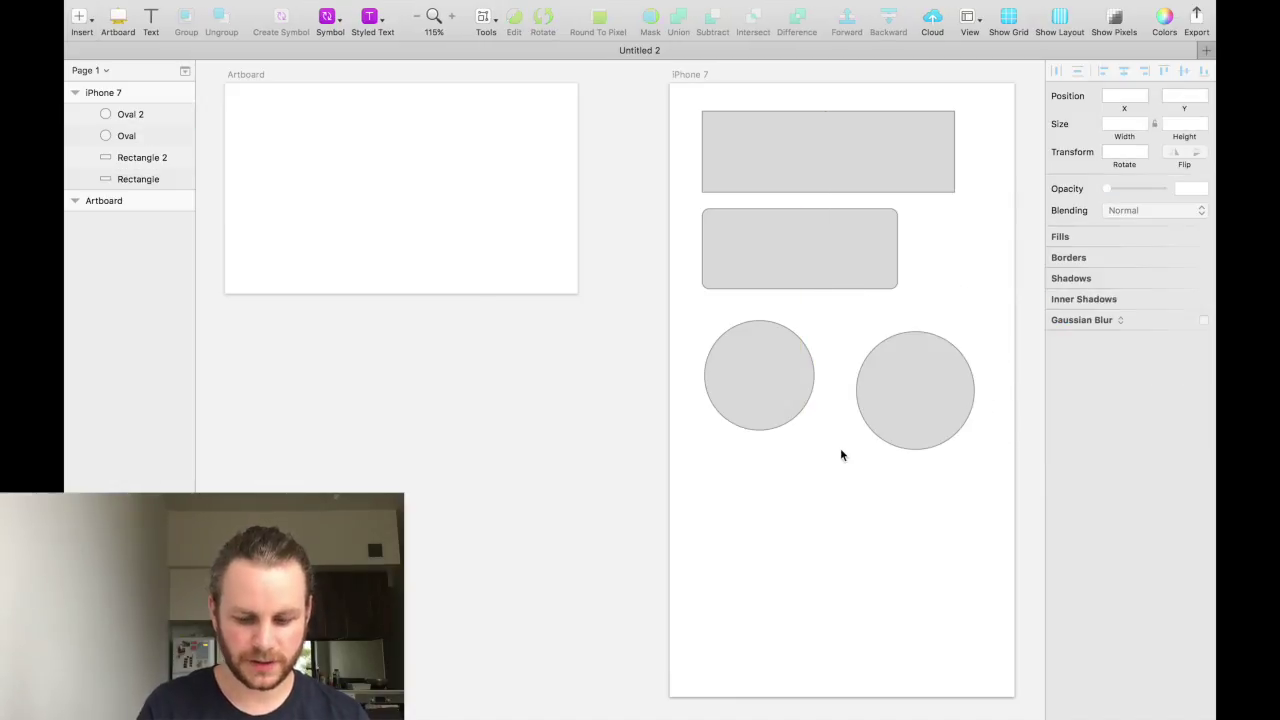
Draw a horizontal line under the circles and place an empty text layer below it
key(r)
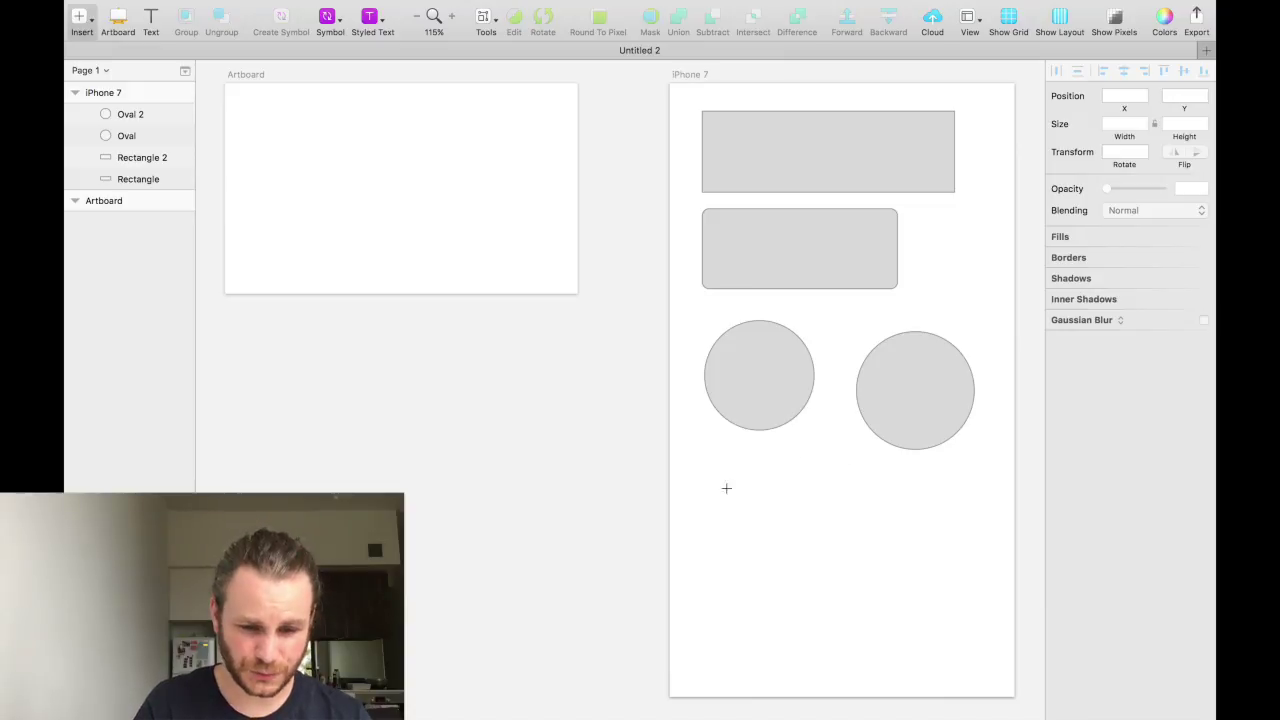
mouse_move(708, 489)
mouse_down()
mouse_move(877, 509)
mouse_move(963, 563)
mouse_move(966, 539)
mouse_move(786, 507)
mouse_move(743, 526)
mouse_move(808, 537)
mouse_move(886, 600)
mouse_move(759, 538)
mouse_move(843, 617)
mouse_move(874, 503)
mouse_move(959, 483)
mouse_move(917, 486)
mouse_move(866, 546)
mouse_move(863, 609)
mouse_move(893, 528)
mouse_move(976, 497)
mouse_up()
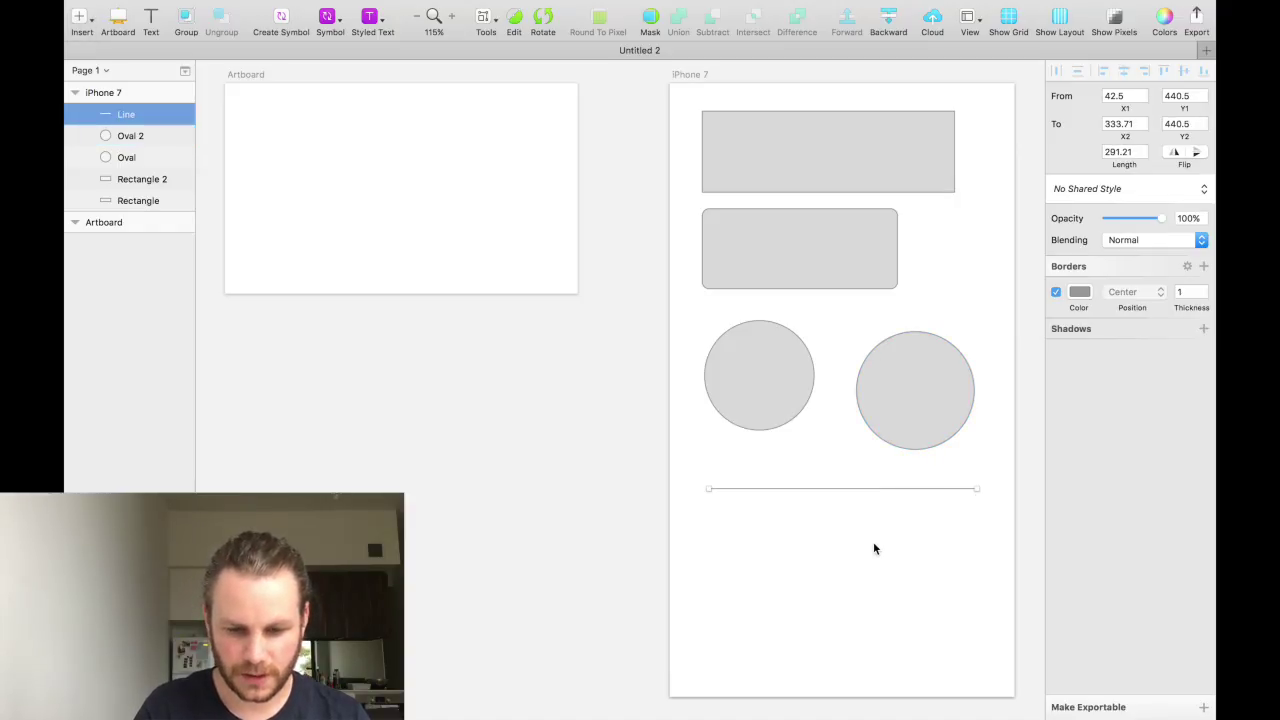
key(t)
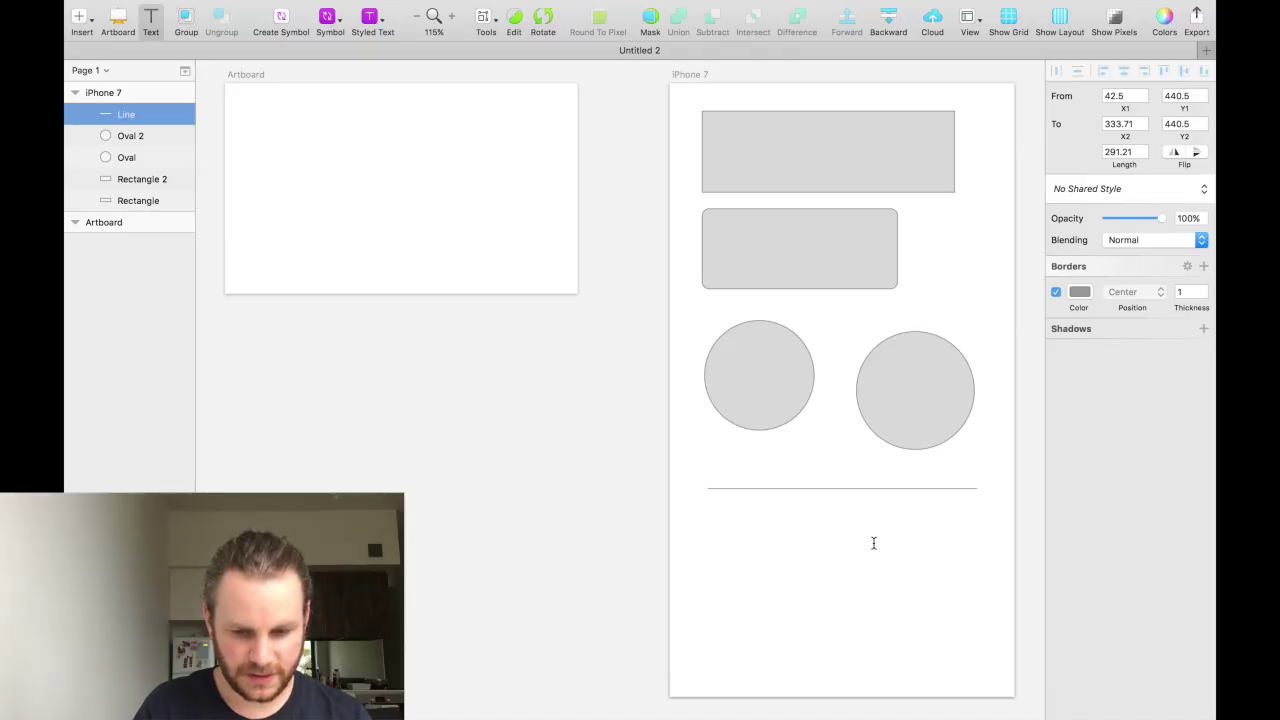
click(712, 553)
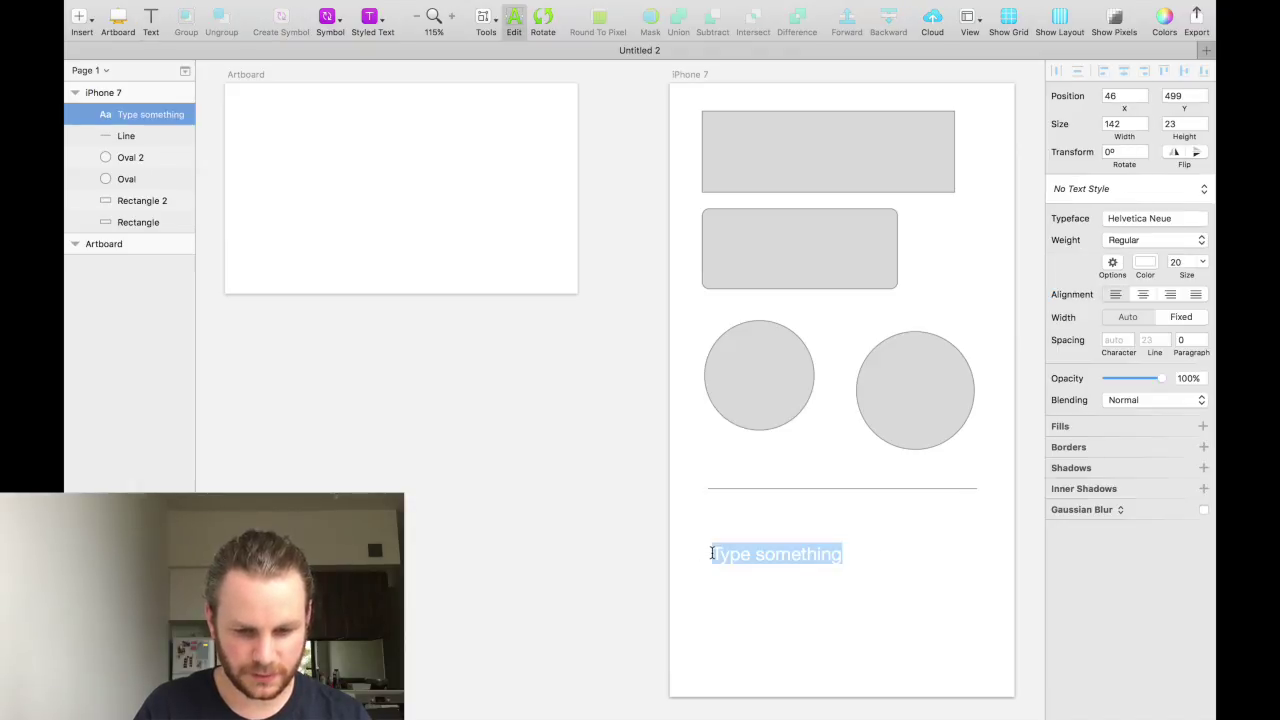
key(BackSpace)
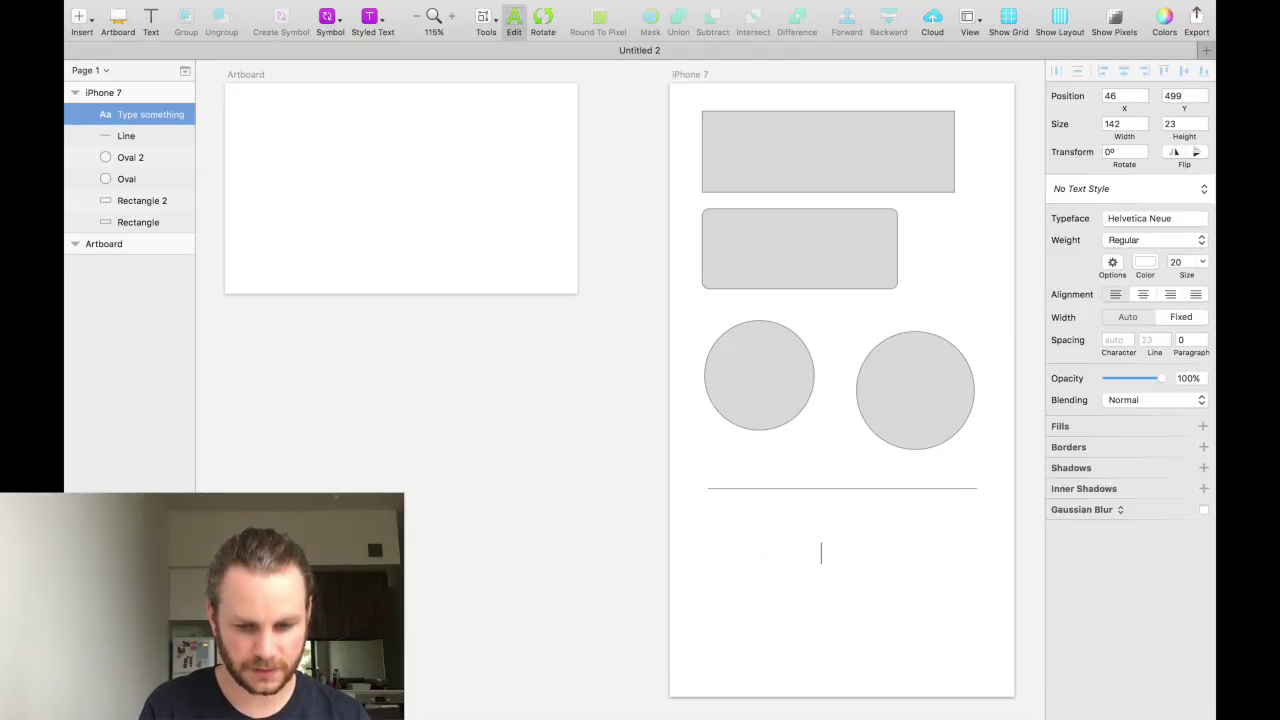
click(810, 610)
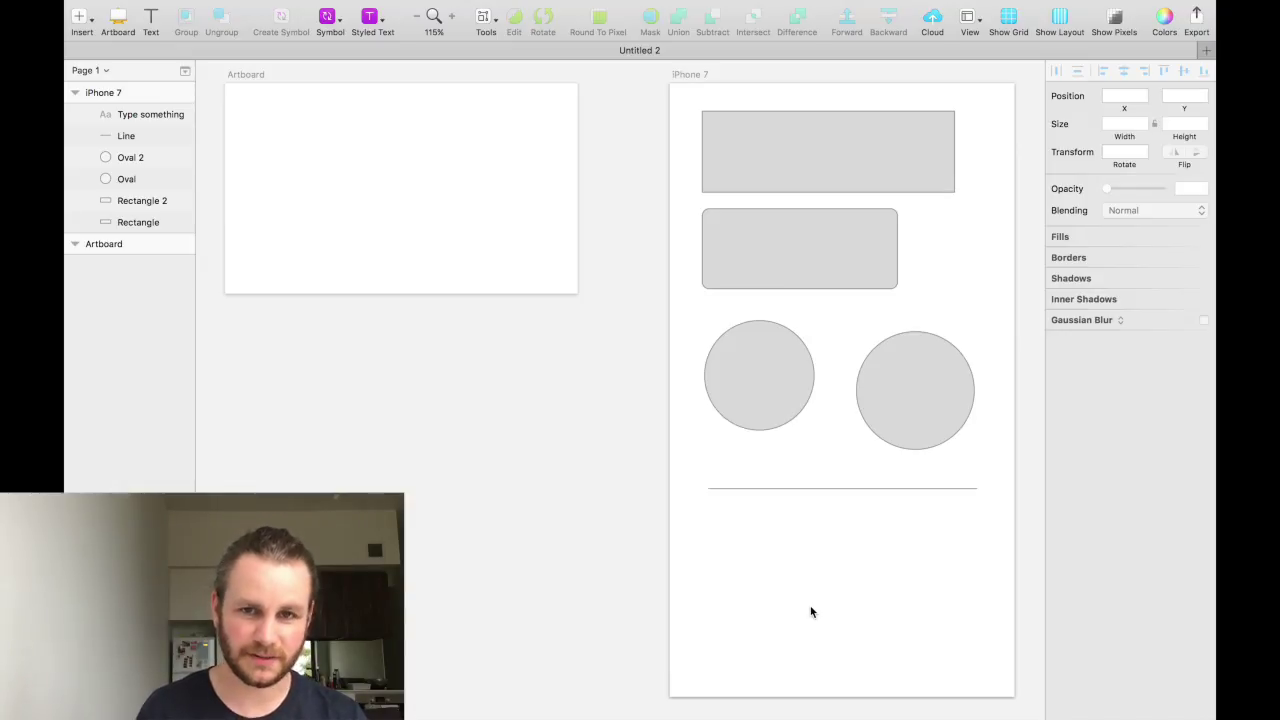
drag(853, 625, 690, 520)
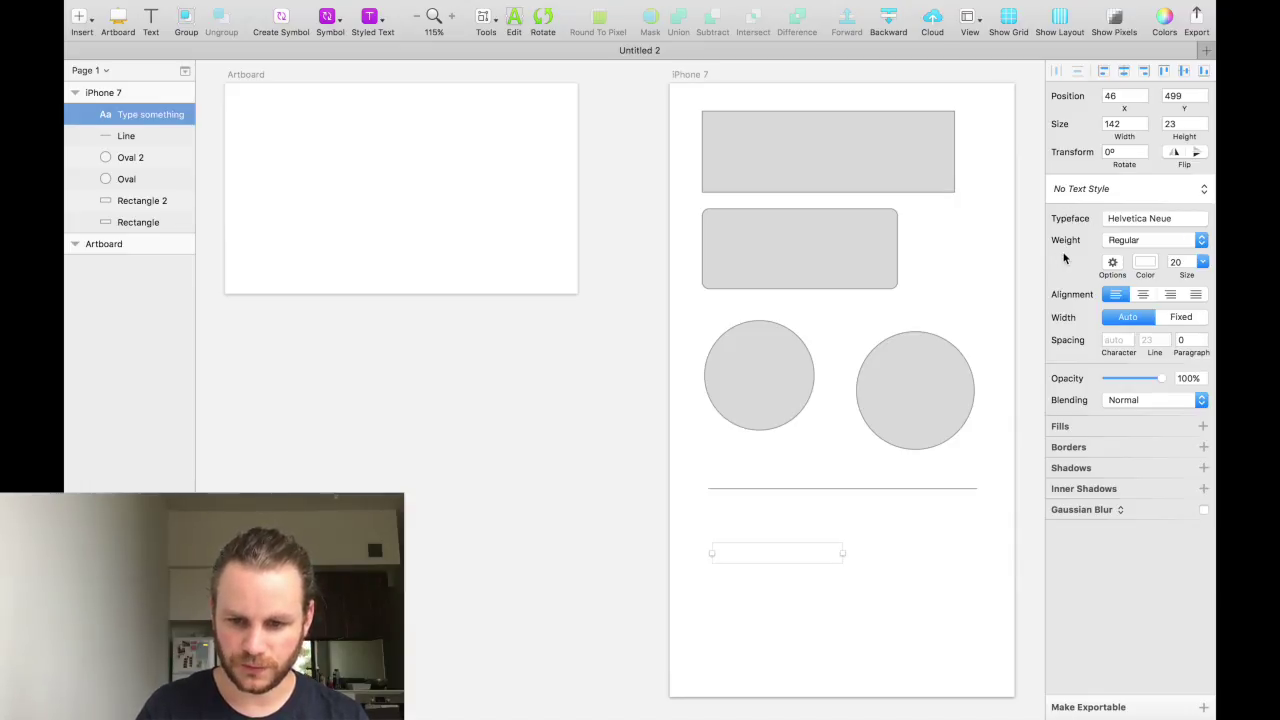
Colour the text layer pure red FF0000 and add that red to Document Colors
click(1146, 263)
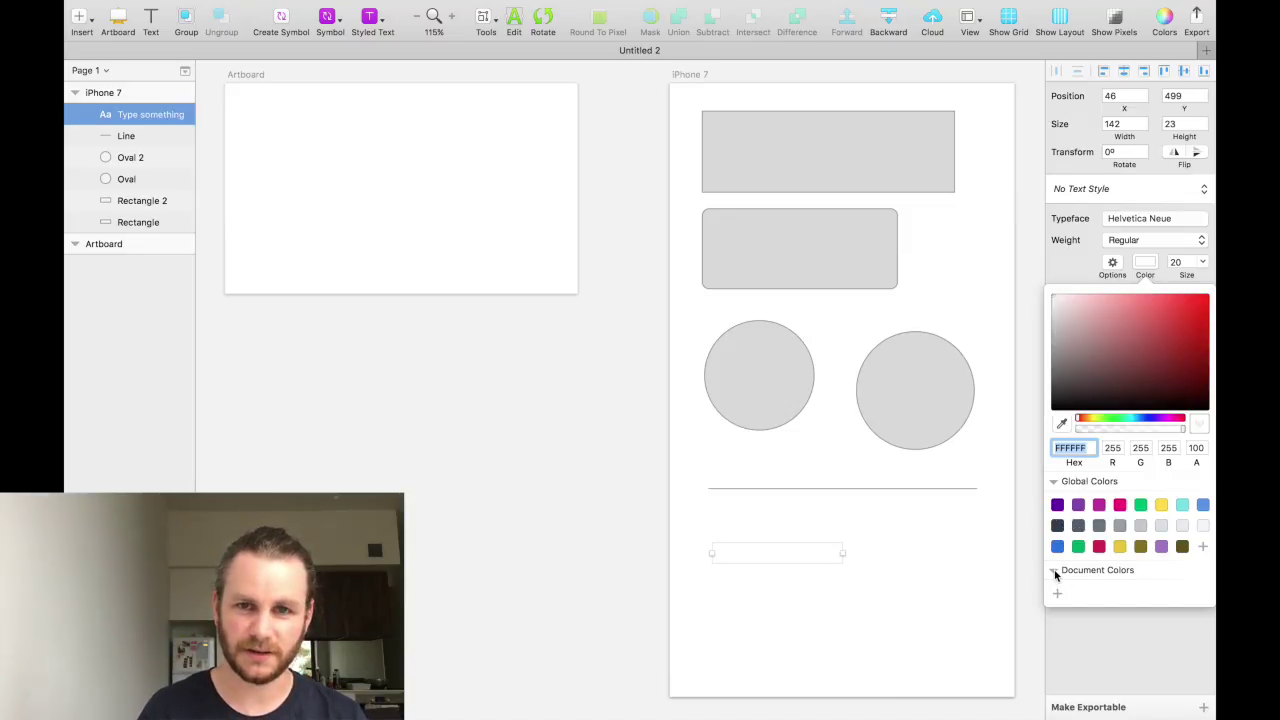
click(1154, 311)
drag(1165, 313, 1209, 295)
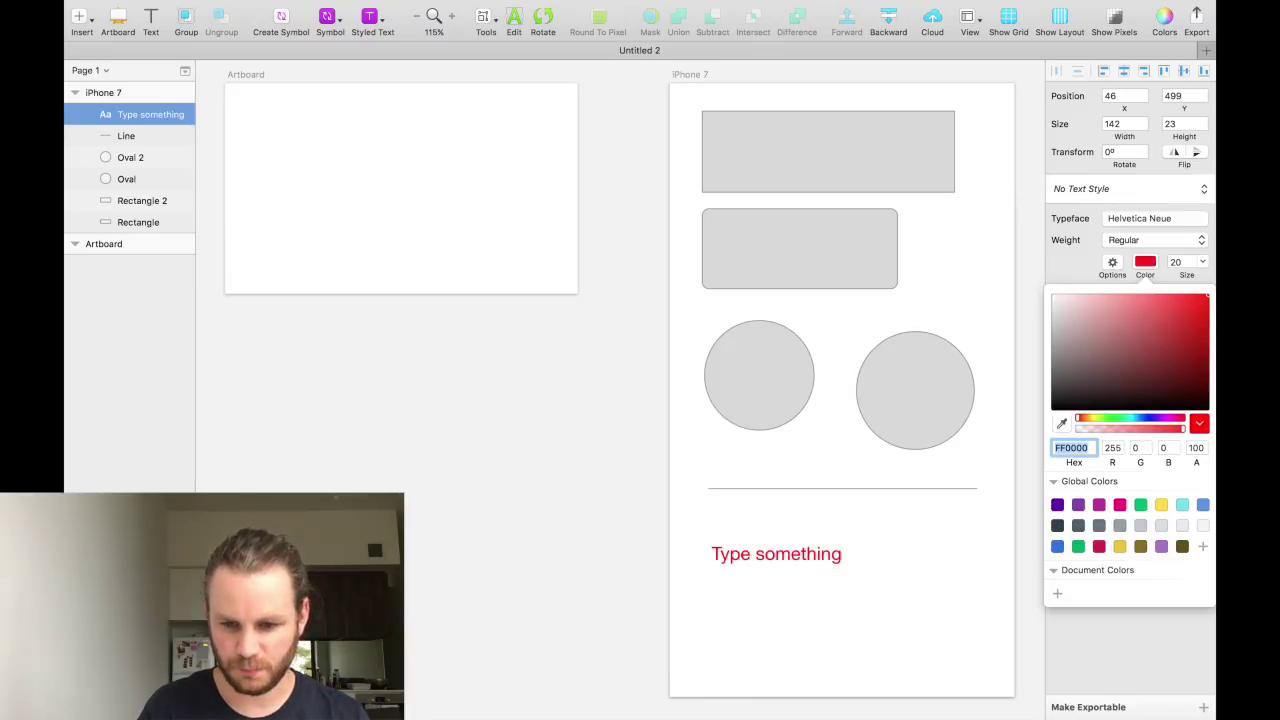
click(1058, 596)
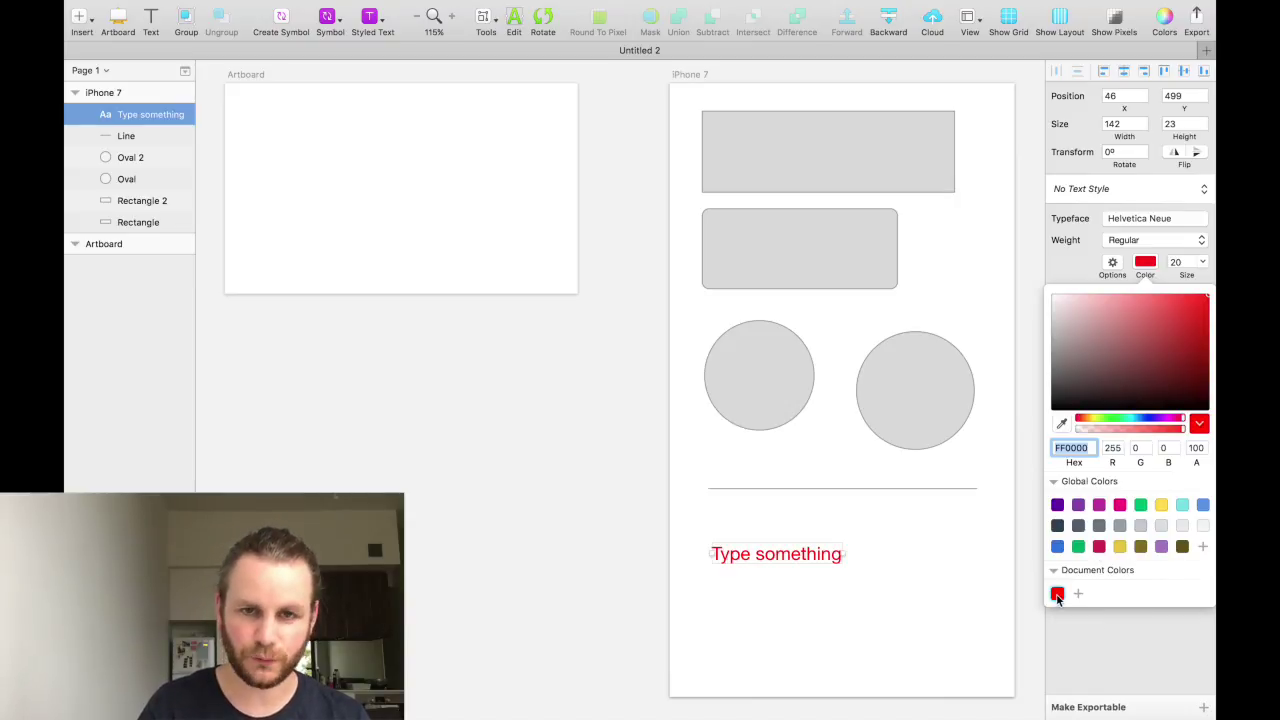
click(978, 606)
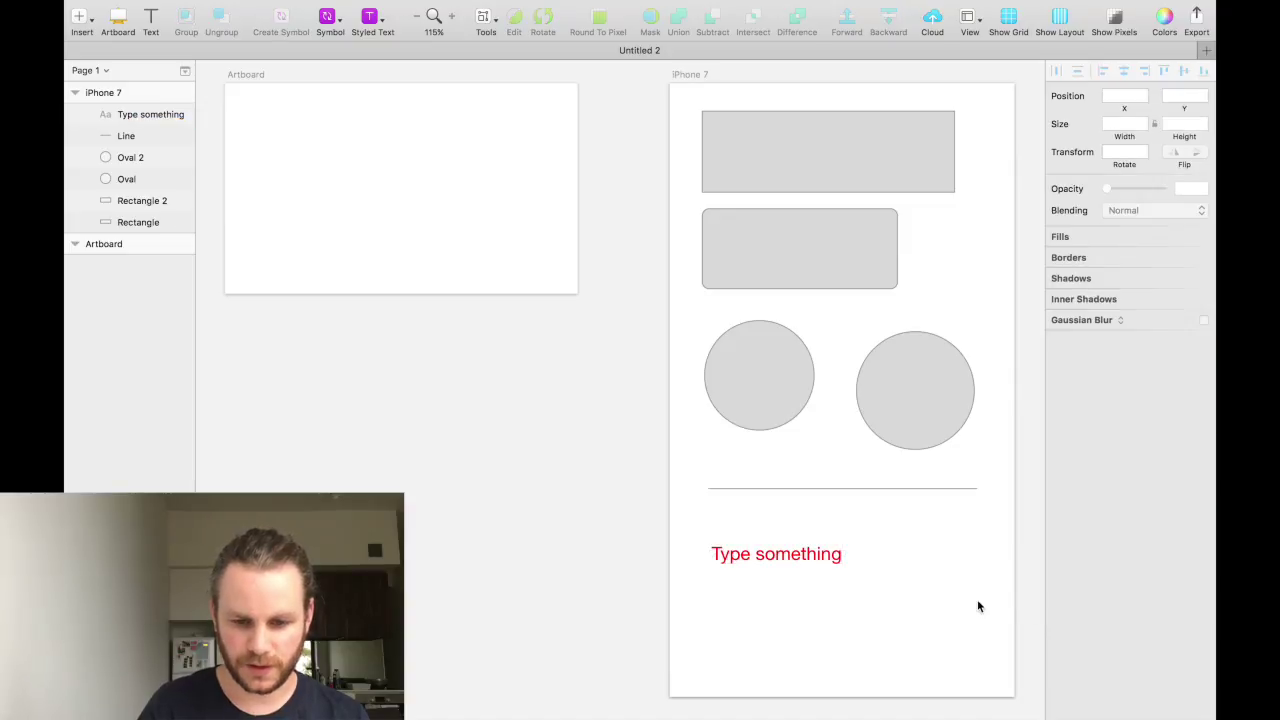
click(760, 158)
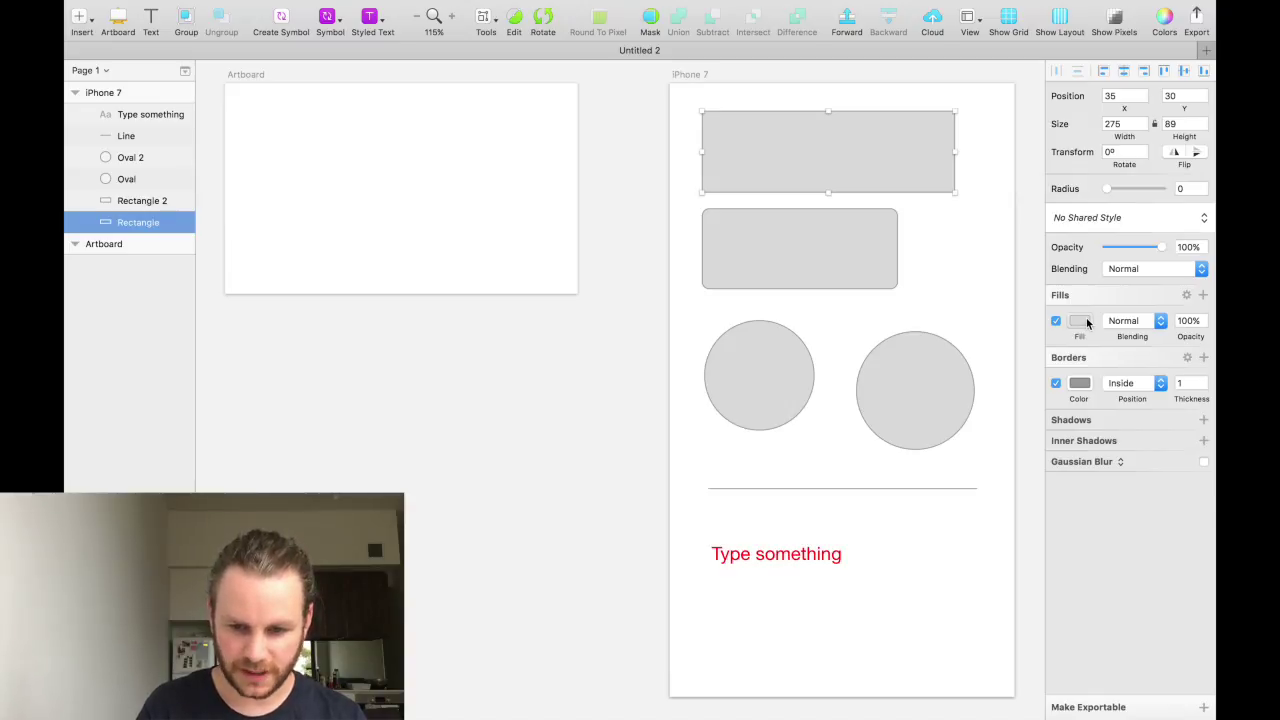
Fill the top rectangle with the saved FF0000 red document colour
click(1087, 322)
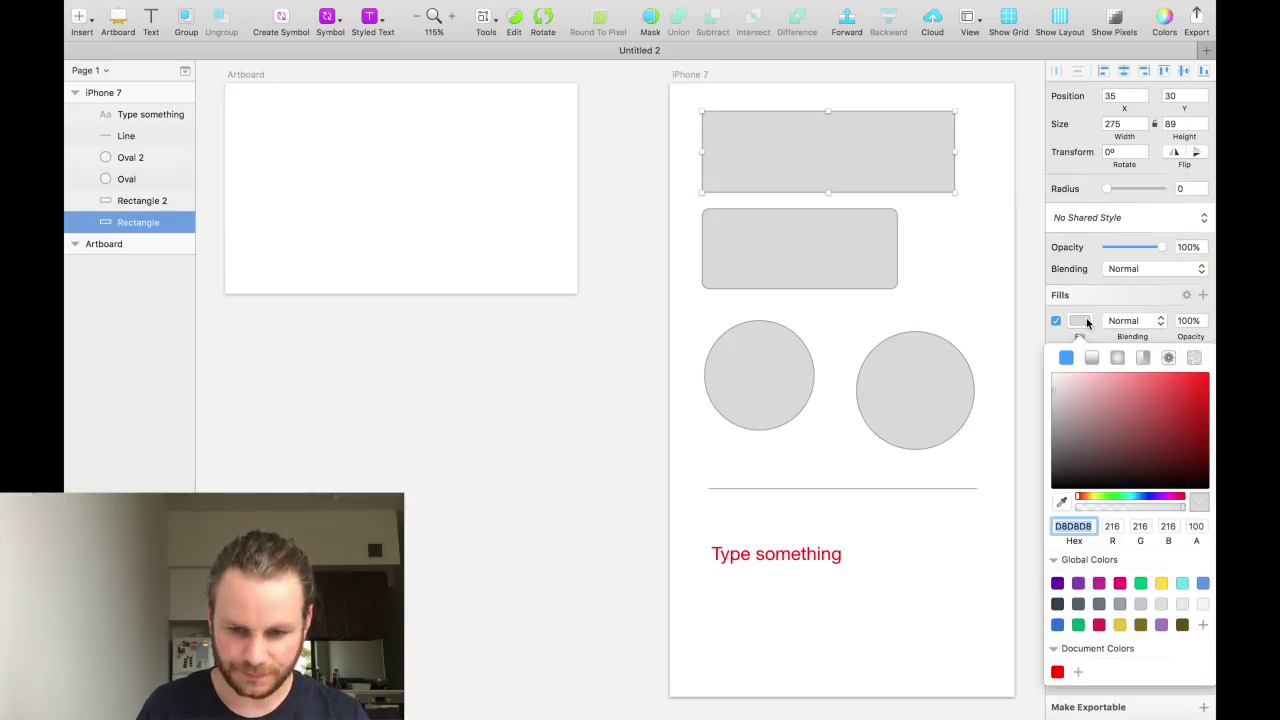
click(1058, 672)
click(923, 605)
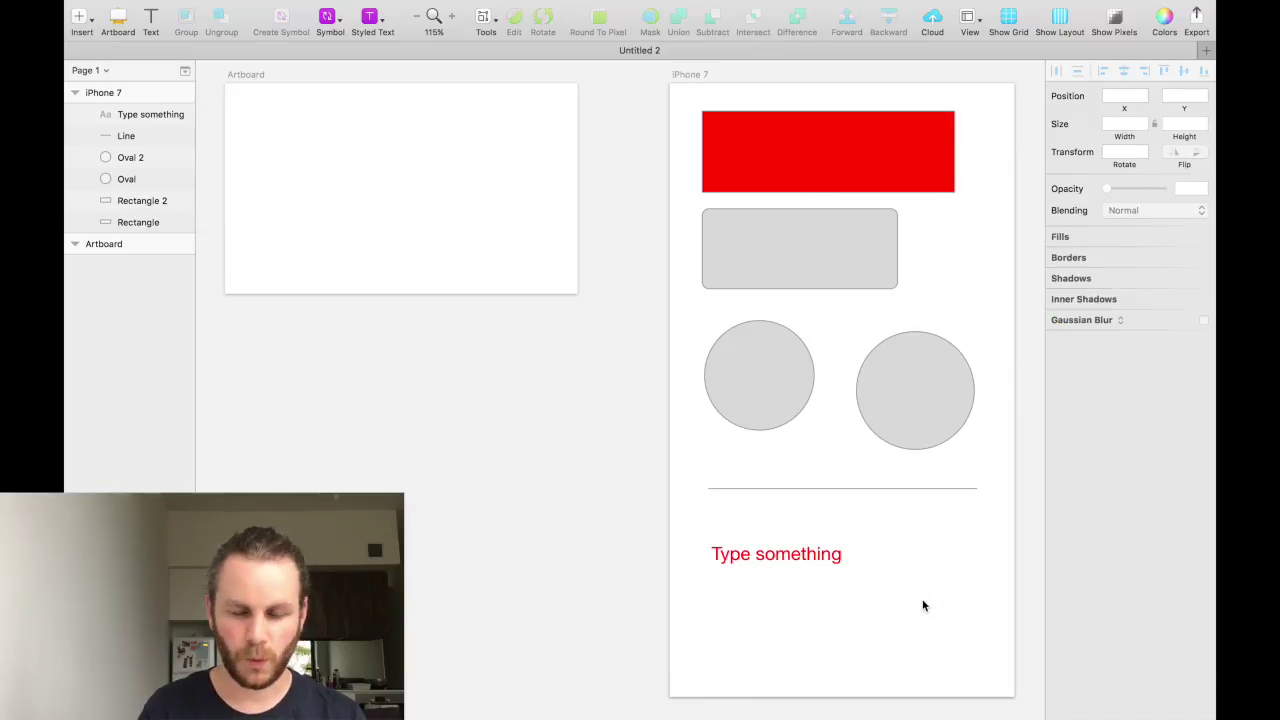
click(828, 257)
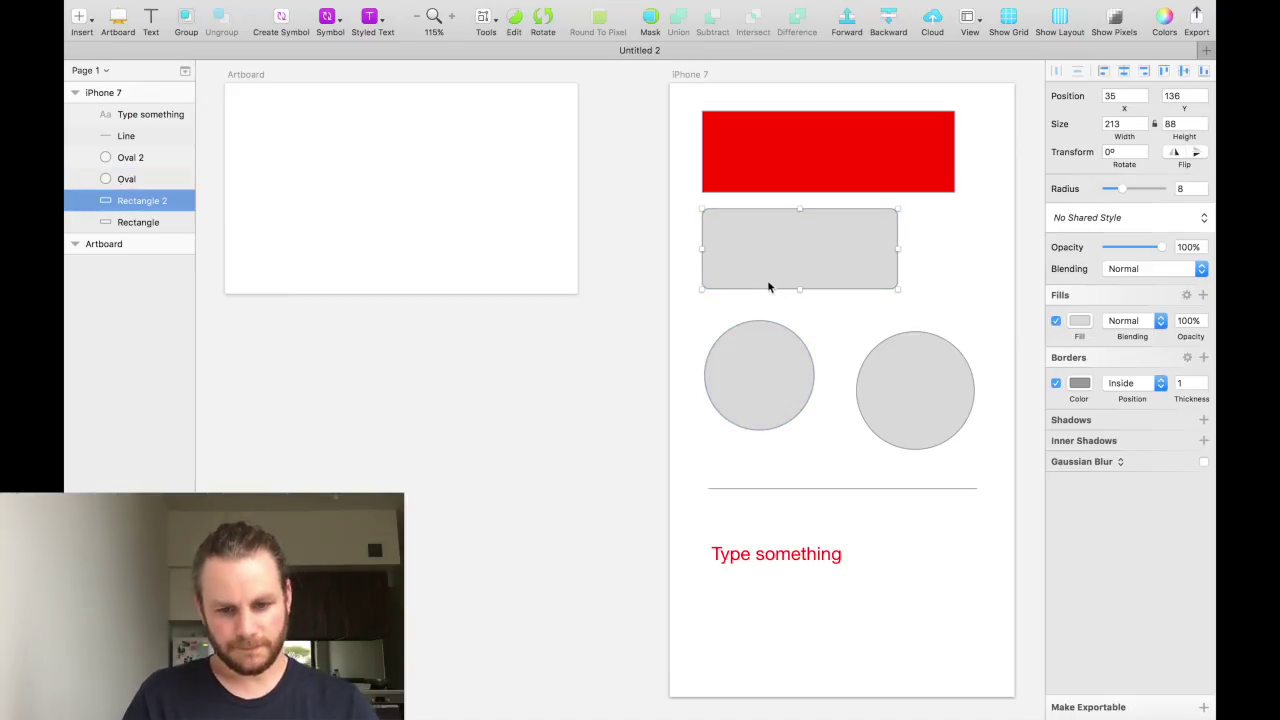
Position the grey rounded rectangle at X 20, Y 140 and size it 200 × 40
click(682, 289)
click(740, 252)
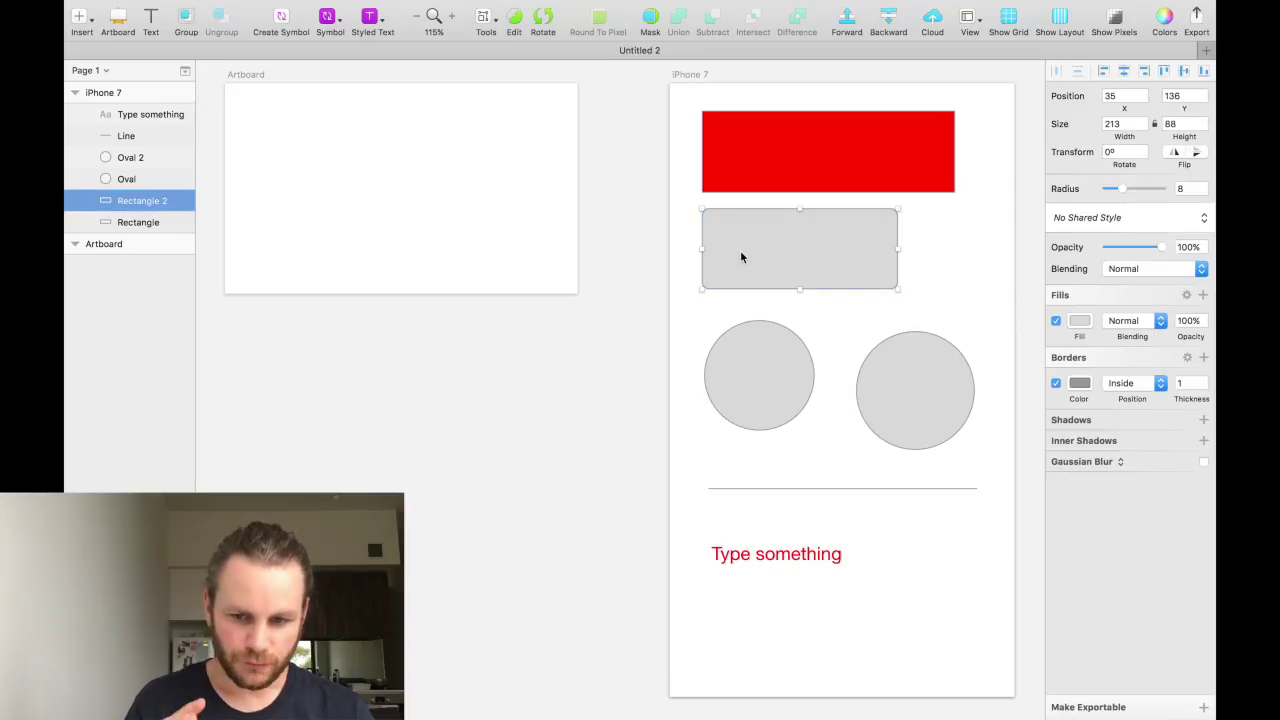
click(1111, 95)
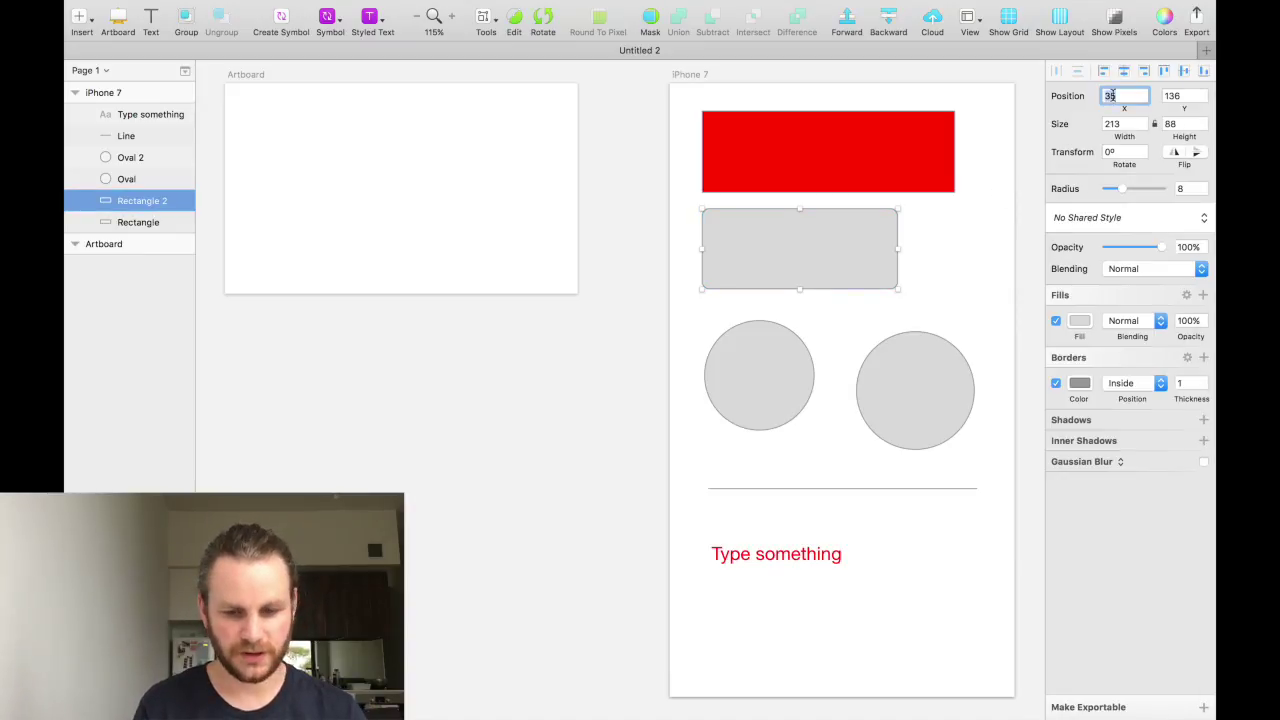
text(20)
key(Return)
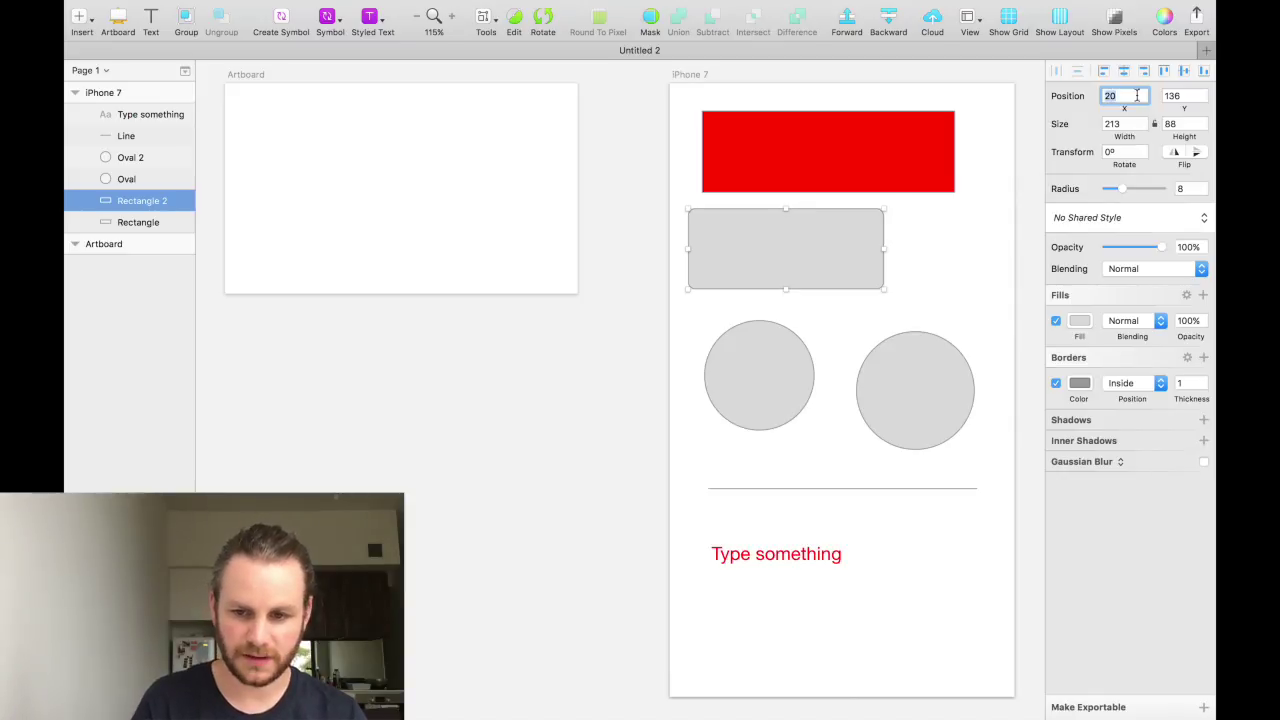
click(1172, 95)
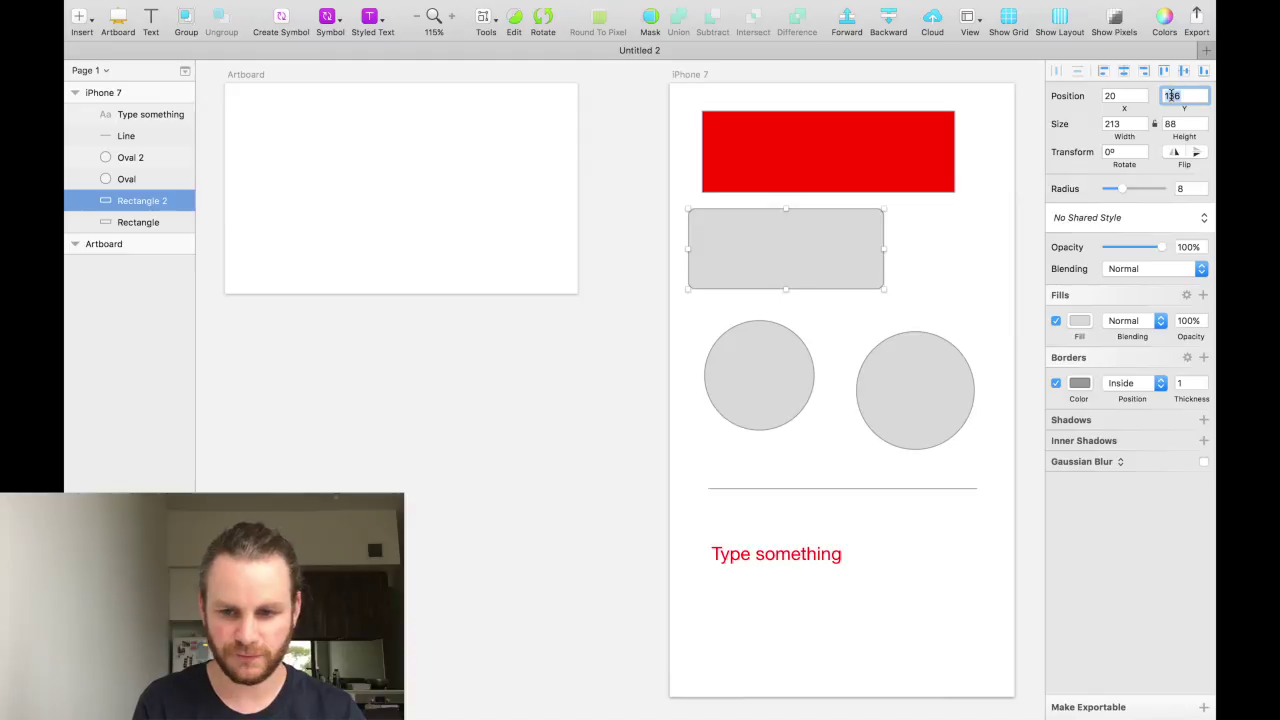
text(140)
key(Return)
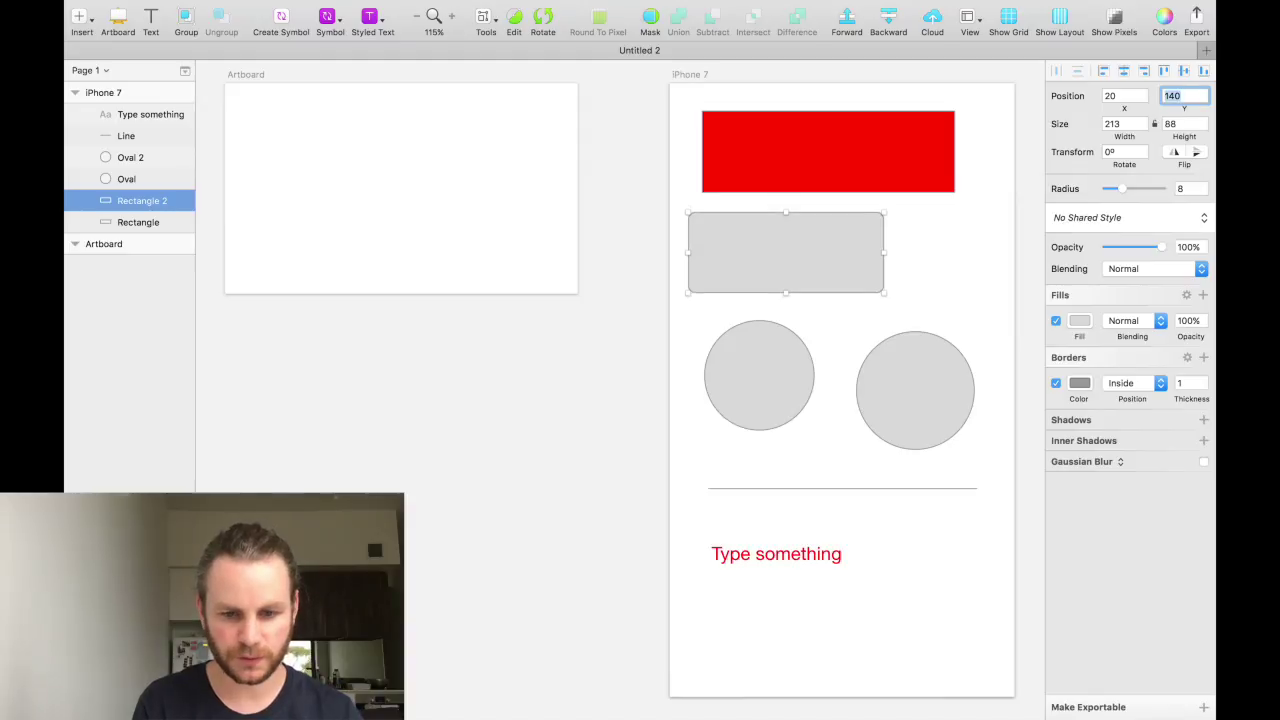
click(1110, 123)
text(200)
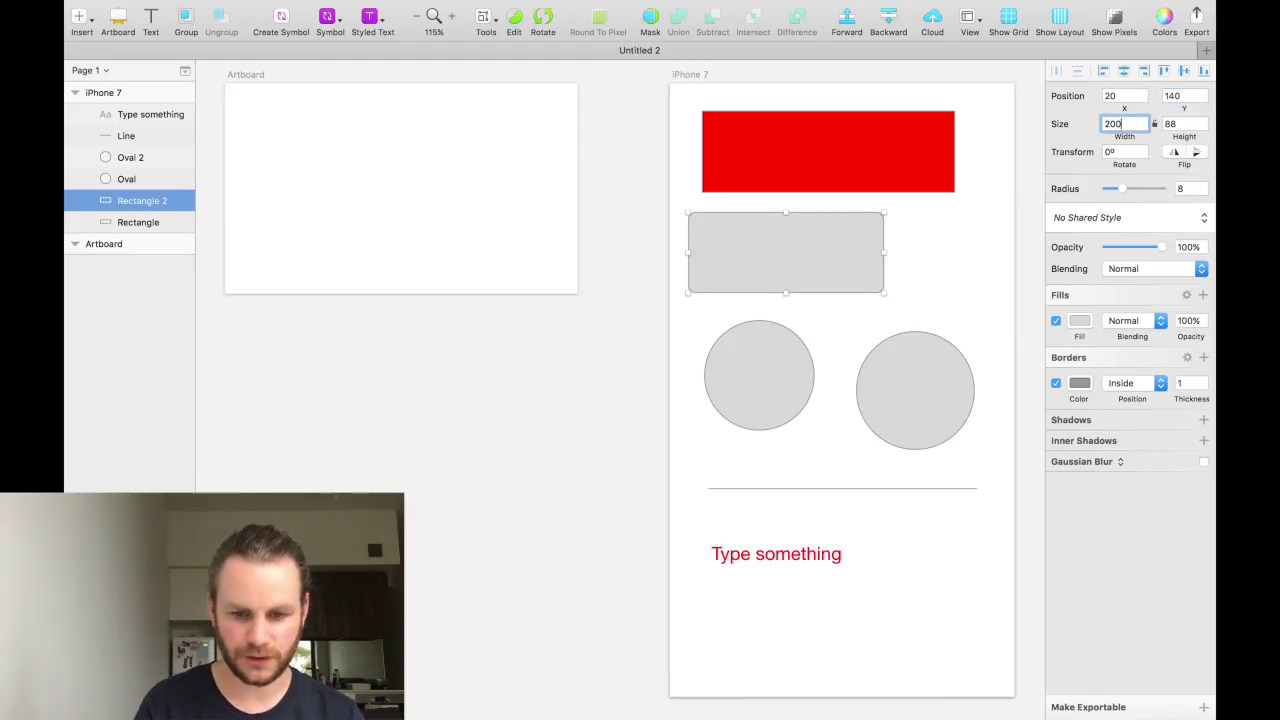
key(Tab)
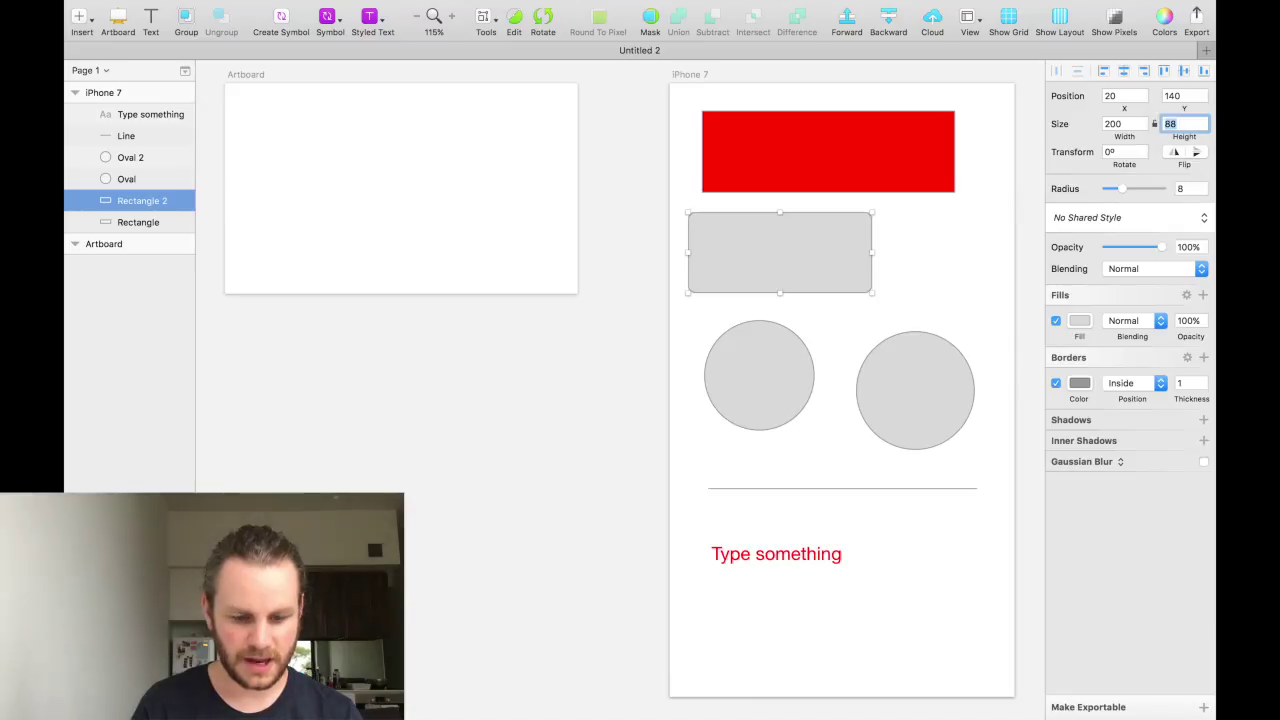
text(40)
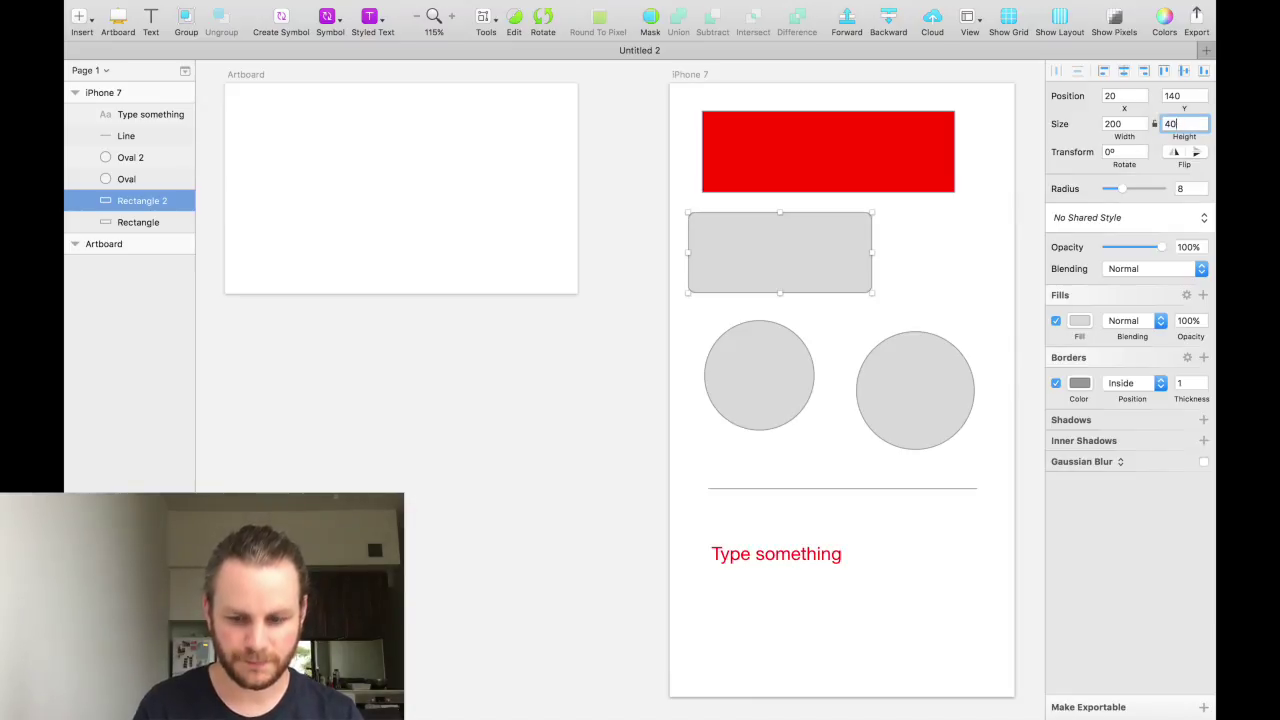
key(Return)
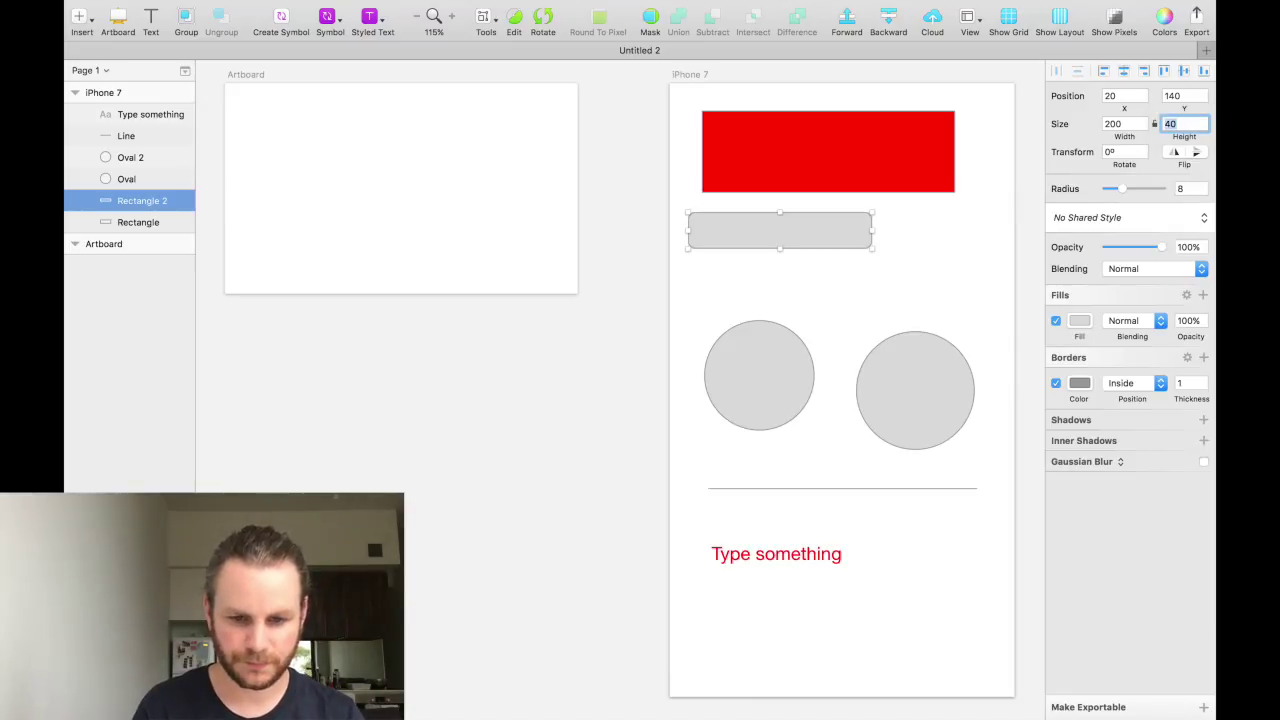
Rotate the rectangle 45°, trying the flip and opacity controls and leaving them unchanged
click(1113, 150)
text(45)
key(Return)
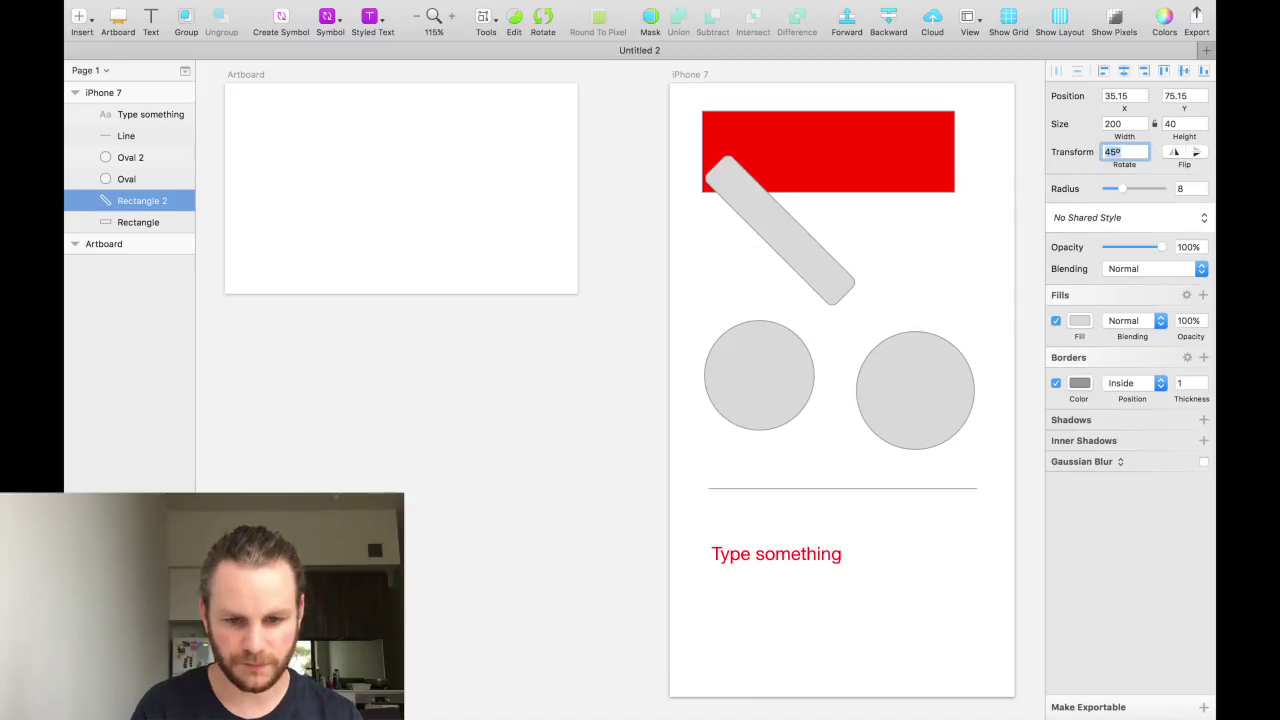
click(1198, 153)
click(1198, 153)
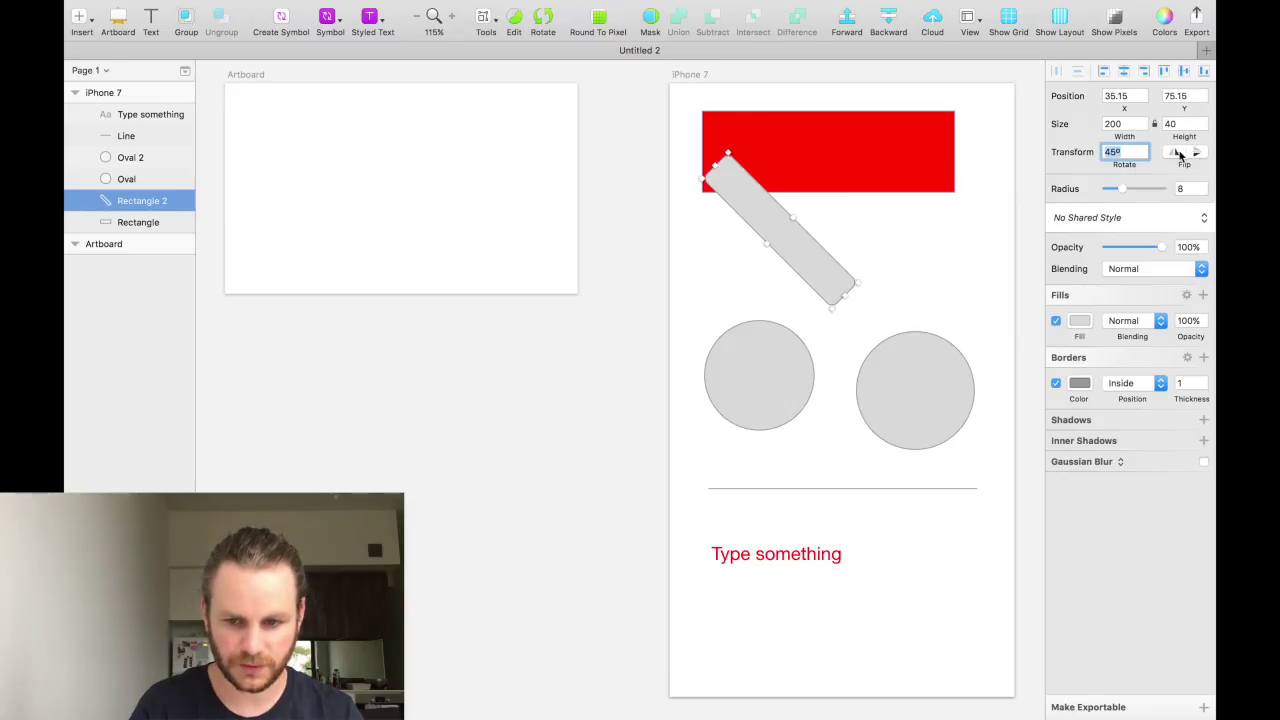
click(1173, 153)
click(1171, 154)
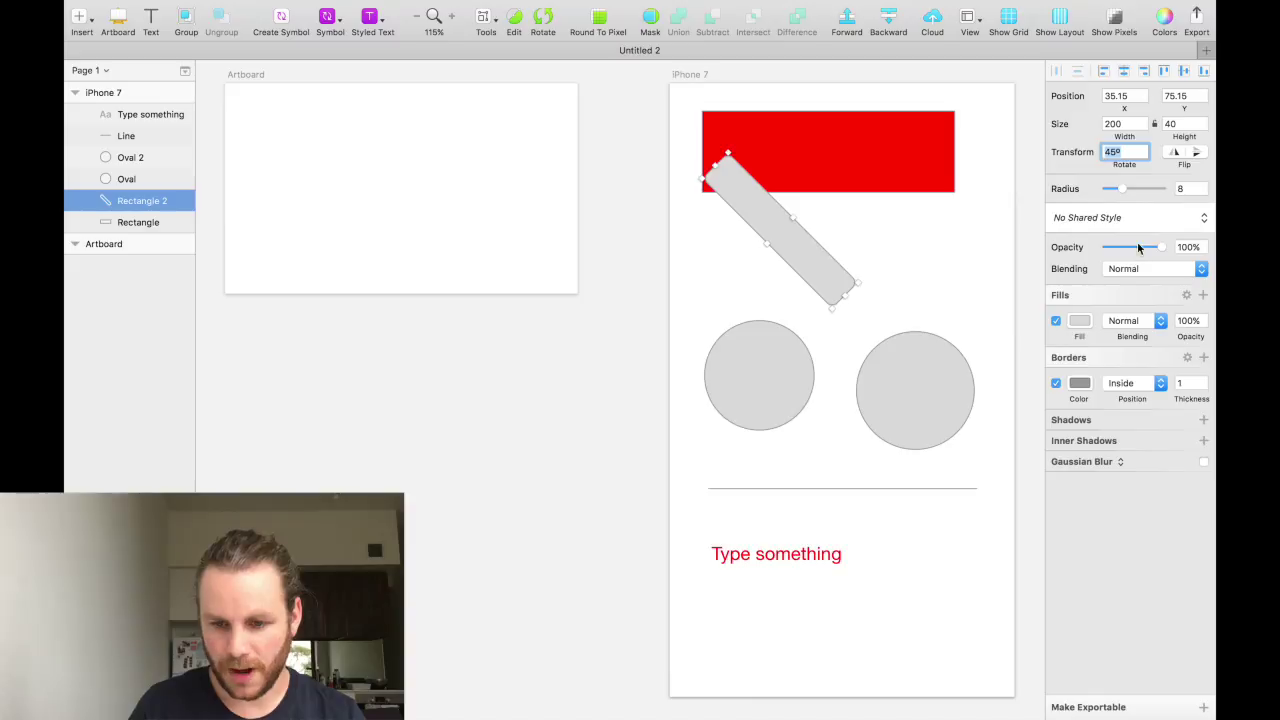
drag(1136, 246, 1199, 253)
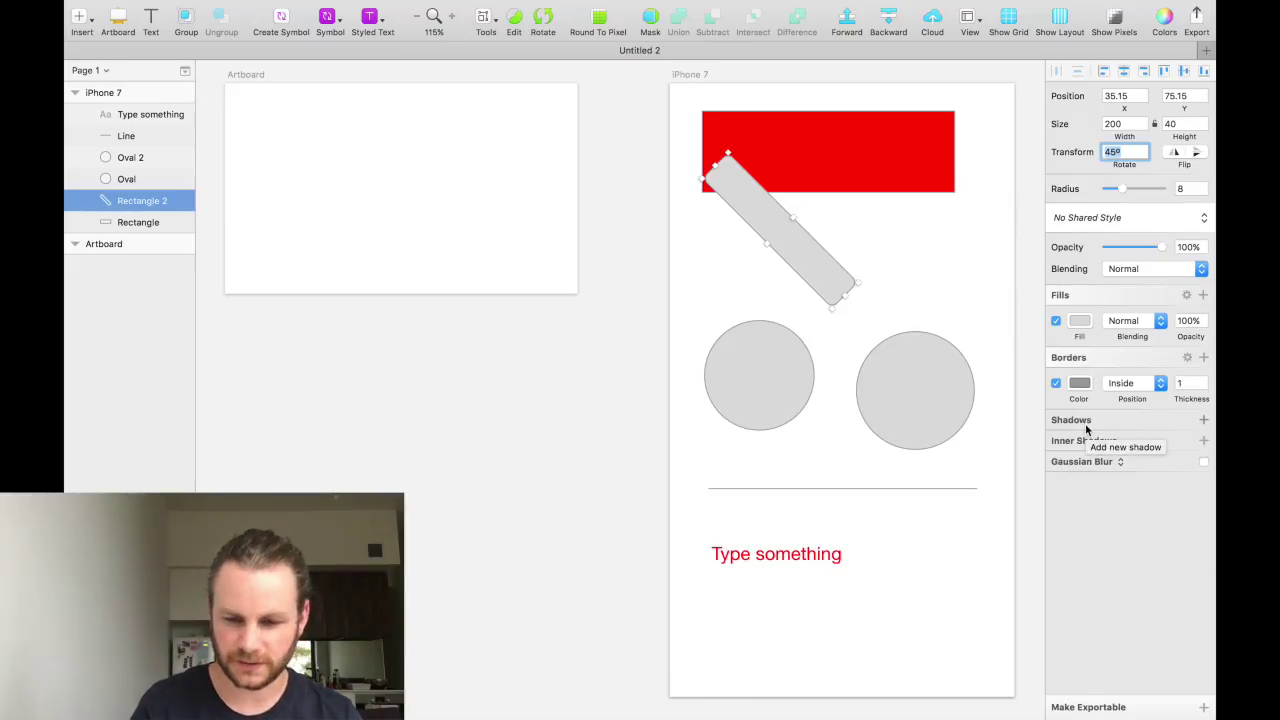
click(1108, 201)
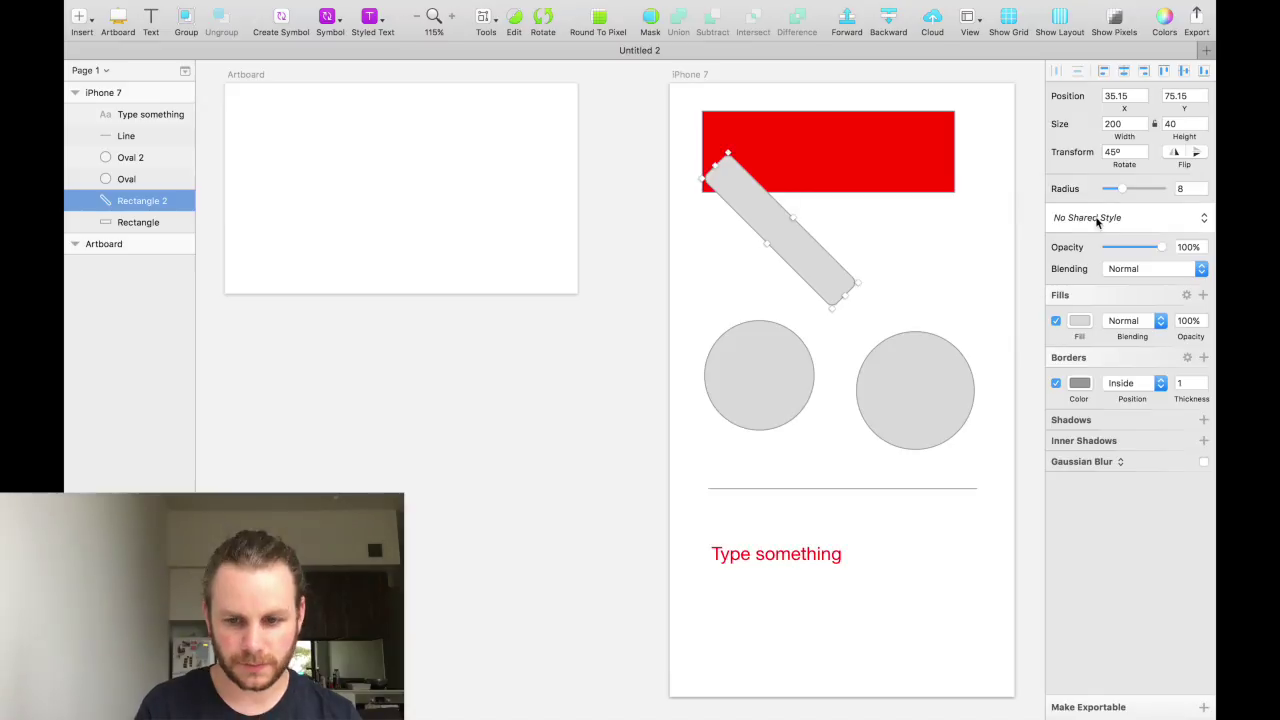
click(1087, 322)
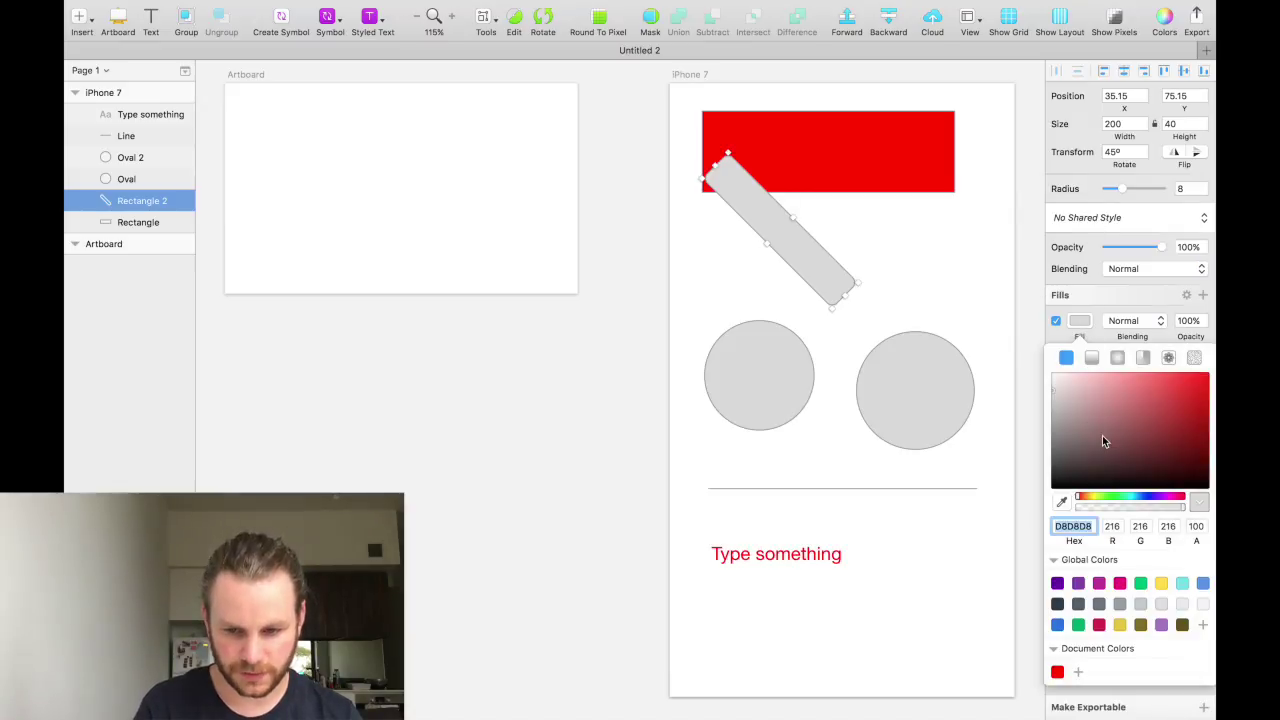
Fill the rotated bar 00FF37 green and save it as shared style 'Green Rectangle'
click(1115, 496)
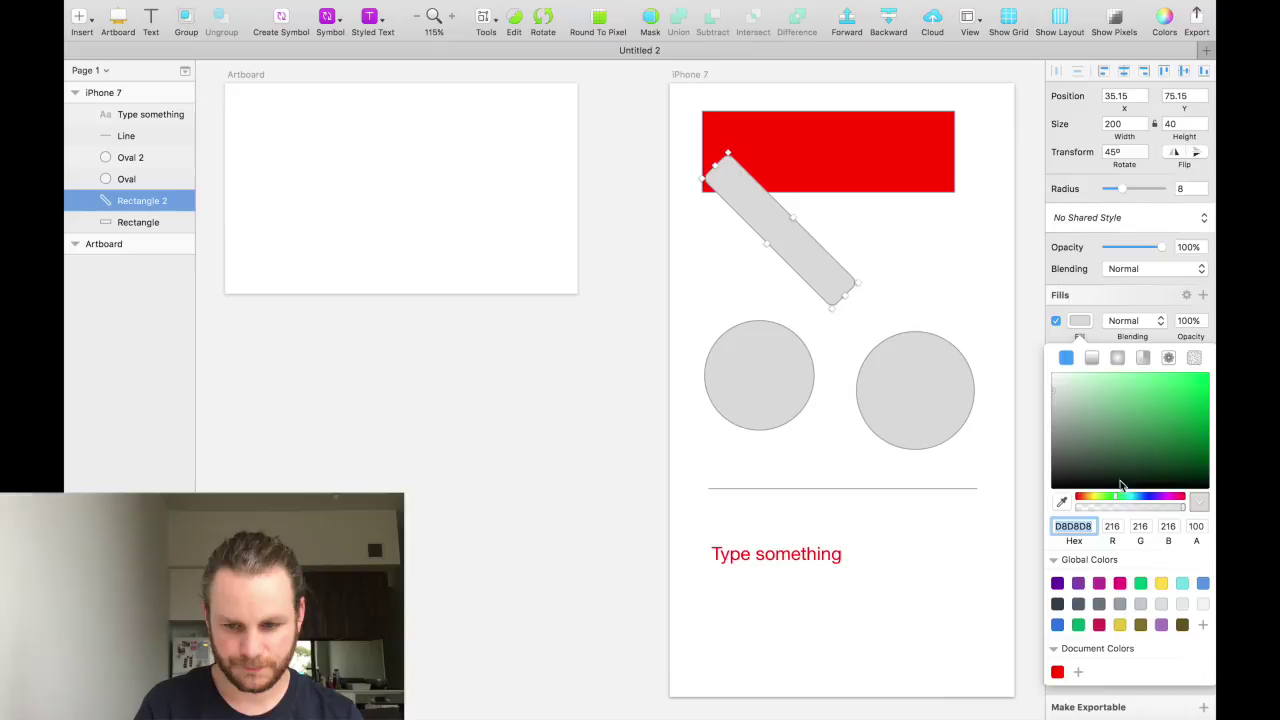
click(1100, 218)
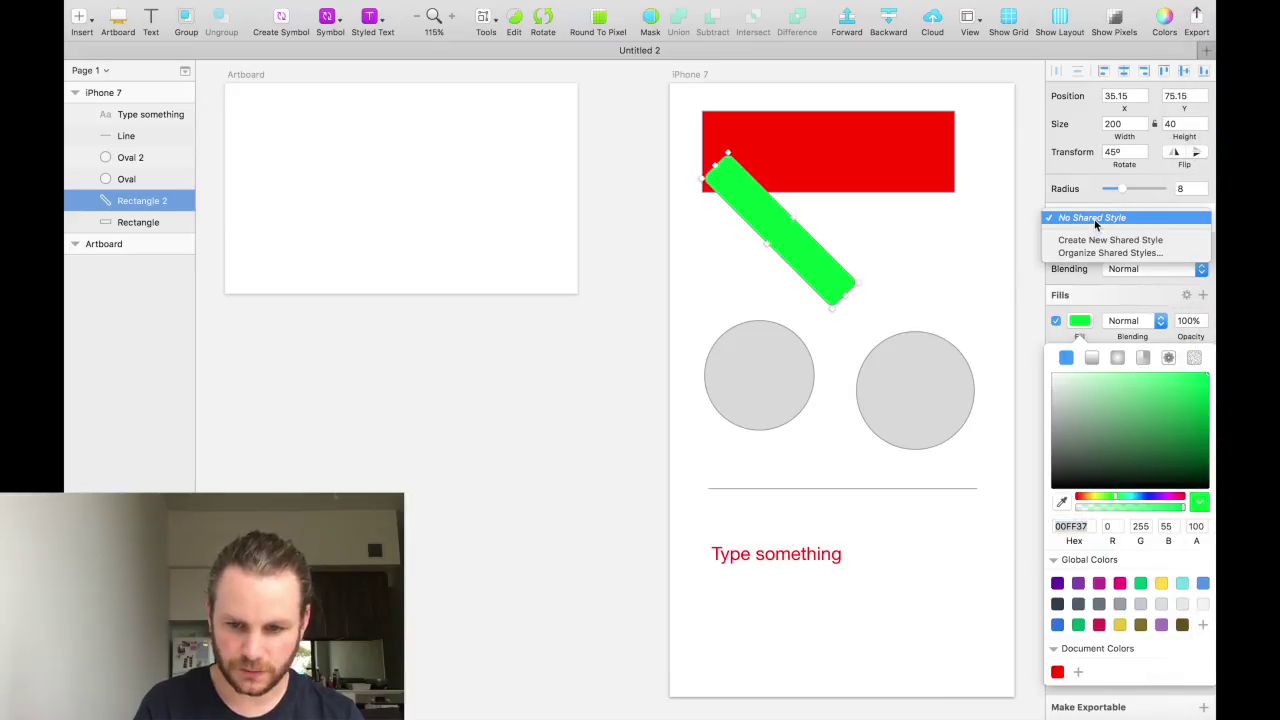
click(1097, 241)
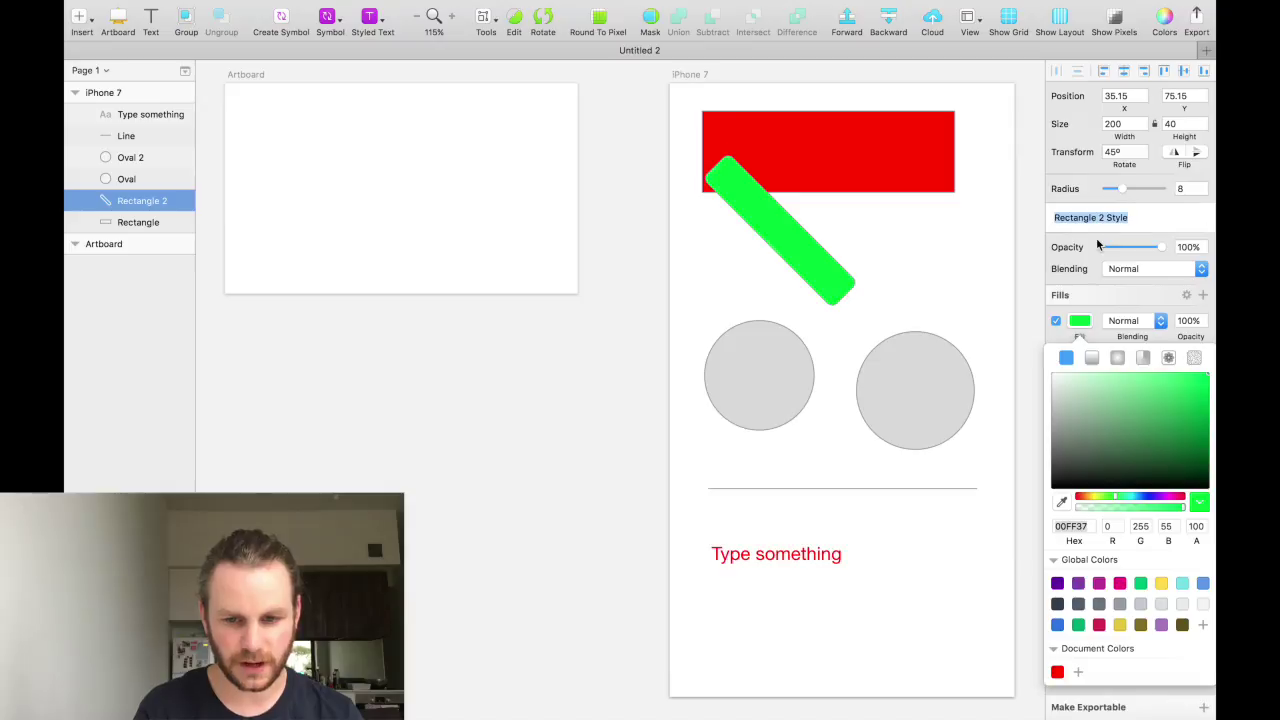
text(Gre)
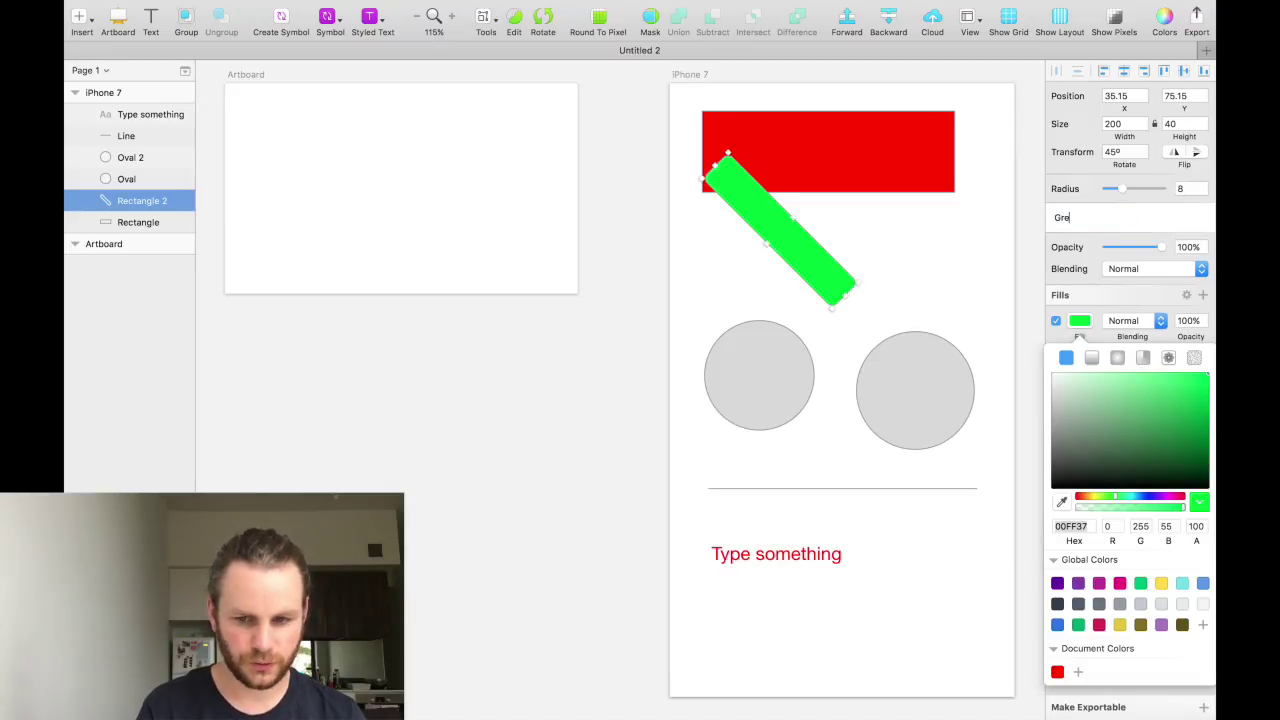
text(en Rectangle)
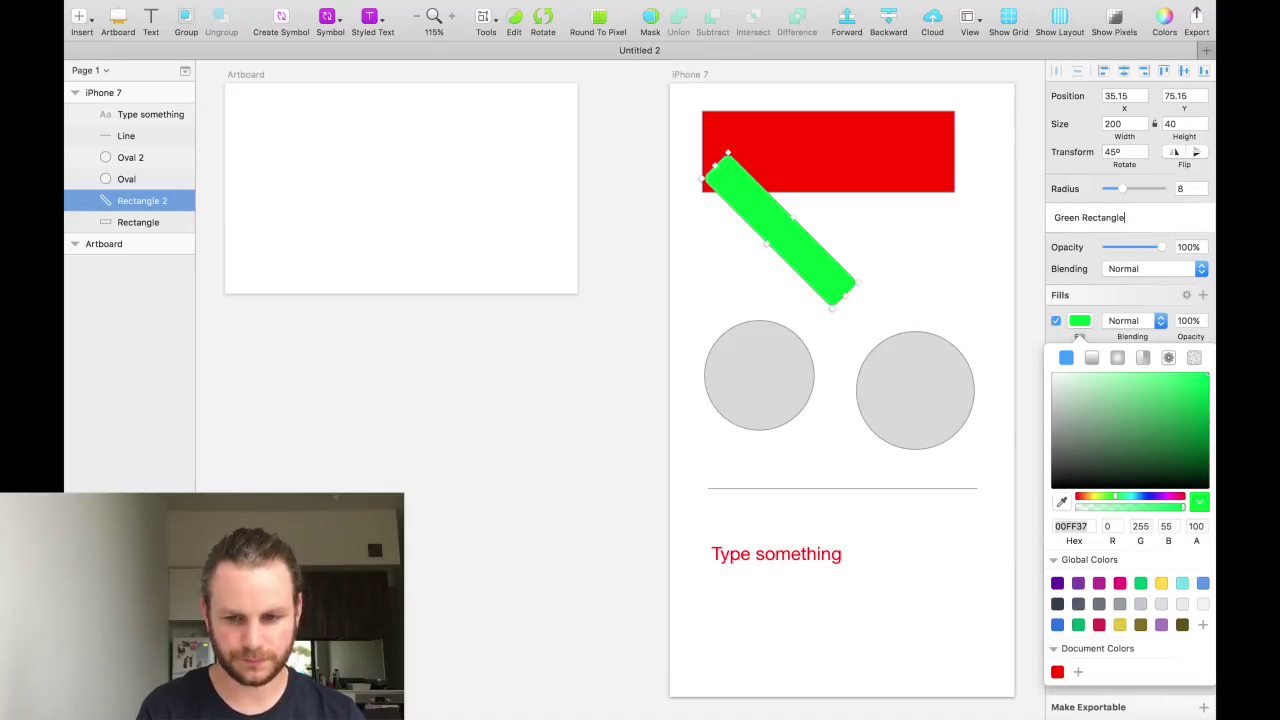
key(Return)
click(971, 246)
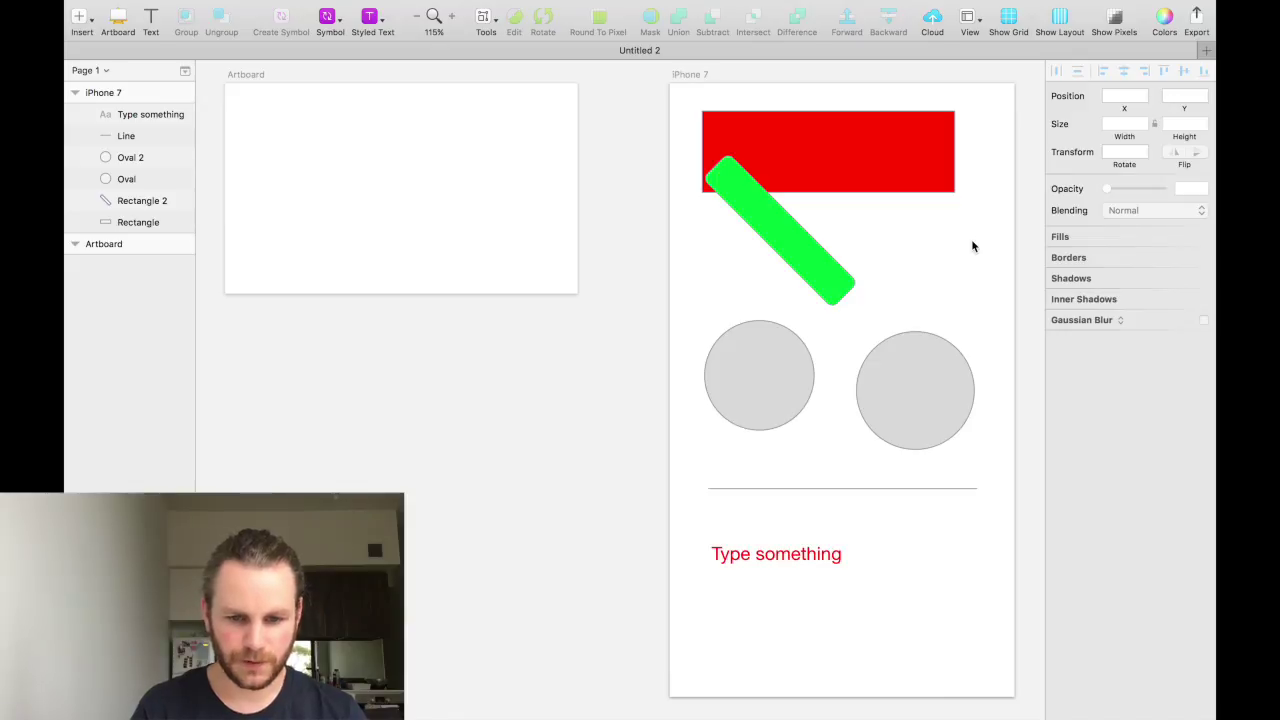
Apply the Green Rectangle shared style to the left circle
click(769, 374)
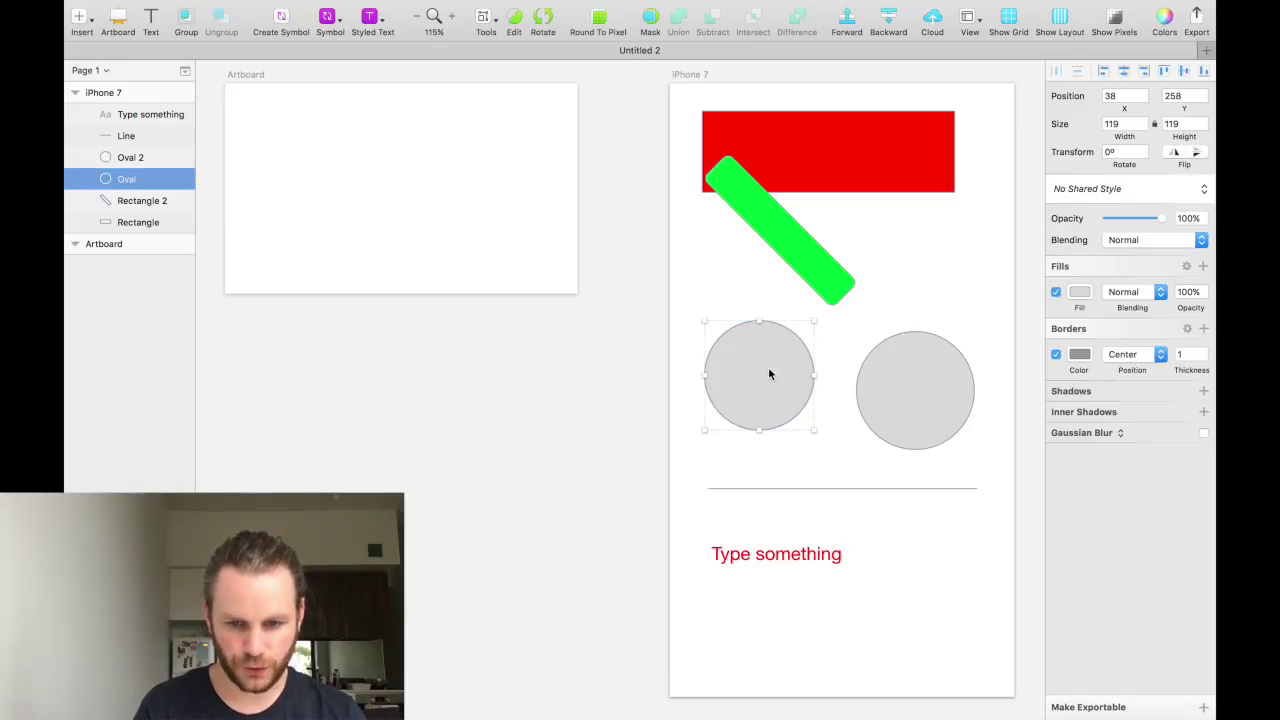
click(1097, 192)
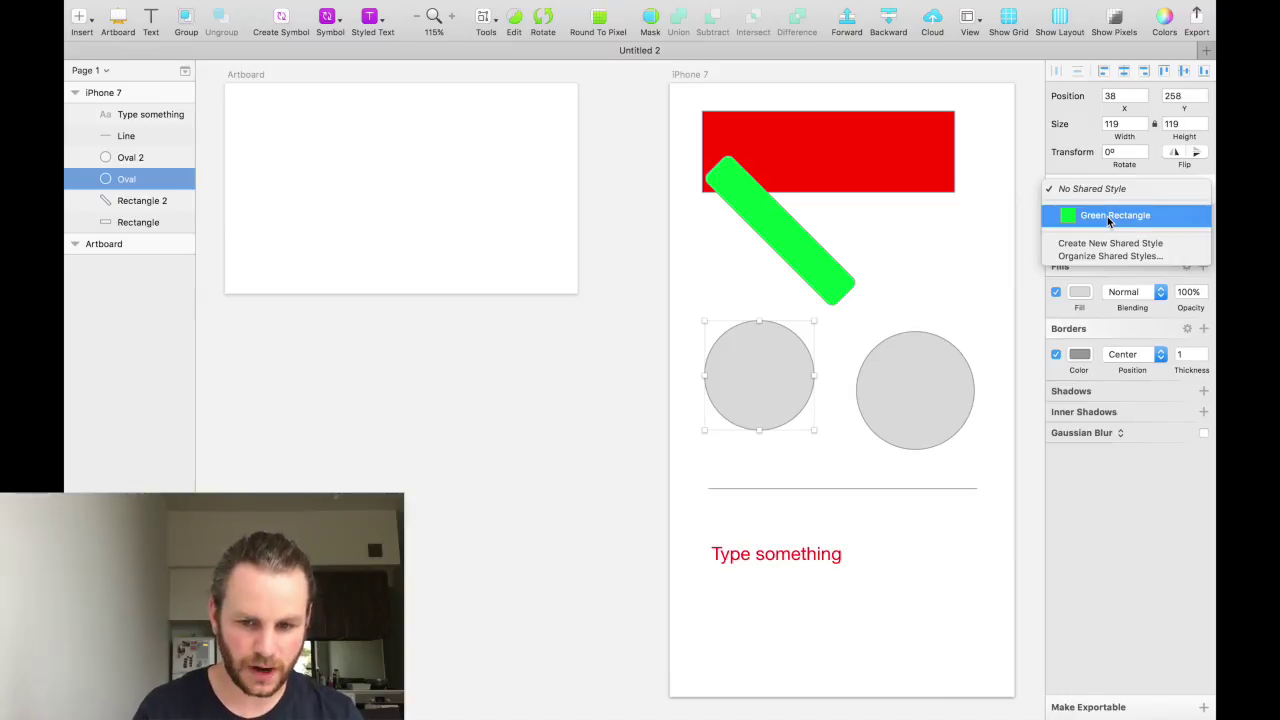
click(1108, 216)
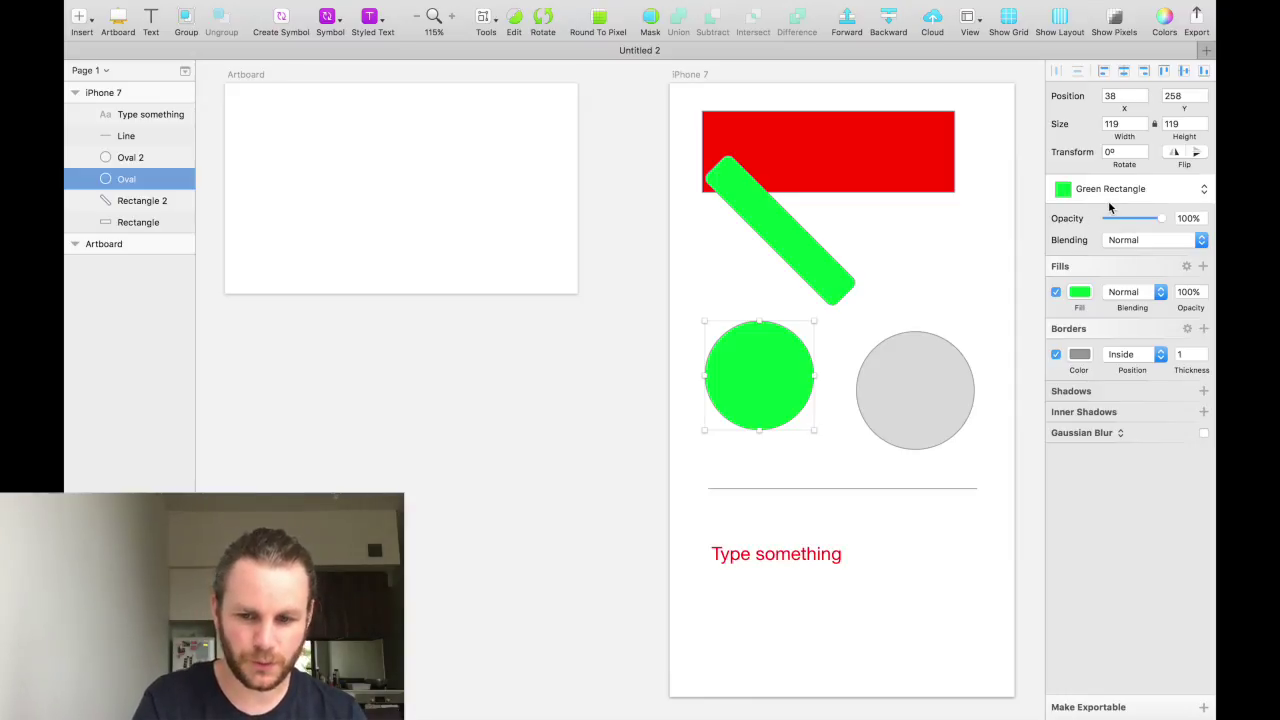
click(889, 279)
Add a drop shadow to the green bar and sync it into the Green Rectangle style
click(813, 270)
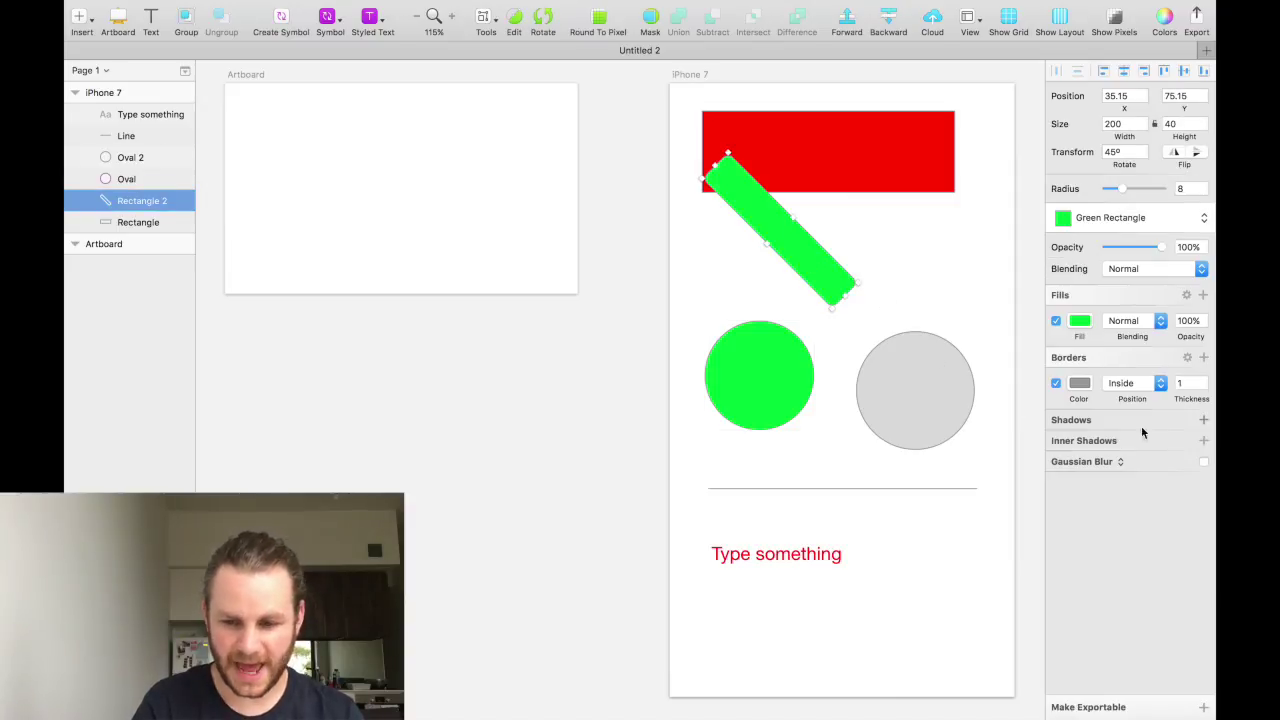
click(1204, 420)
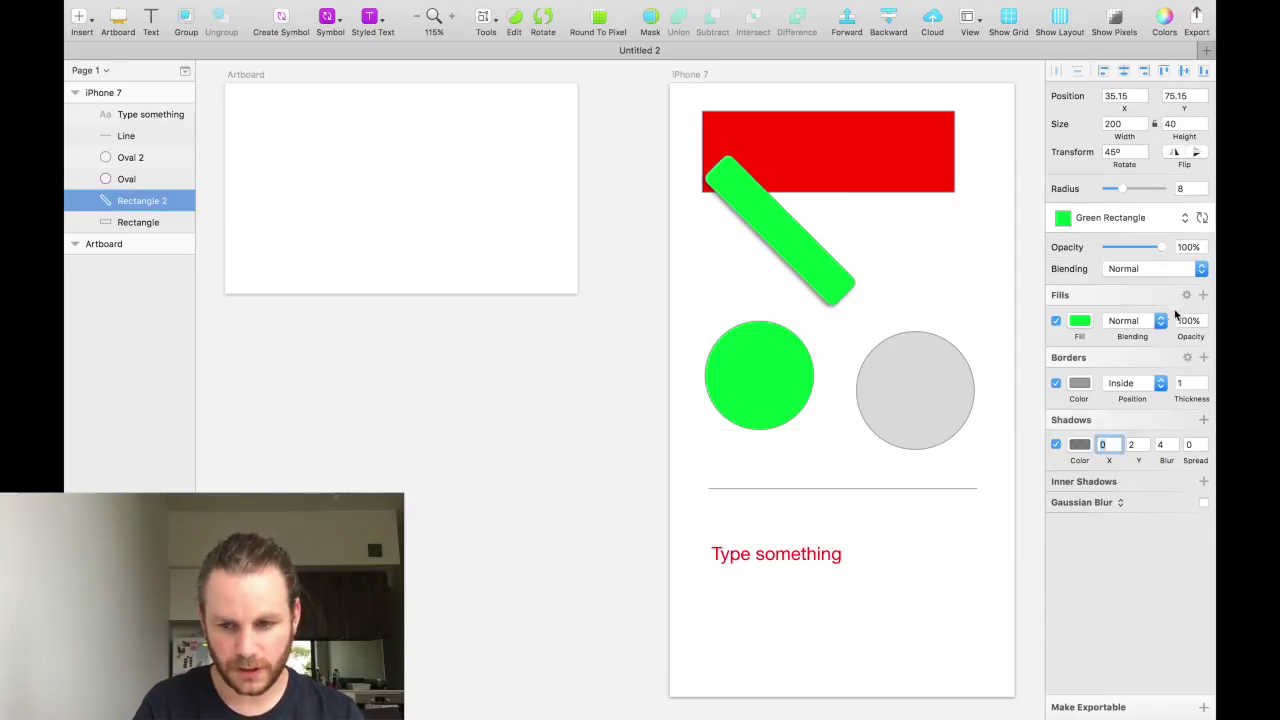
click(1204, 219)
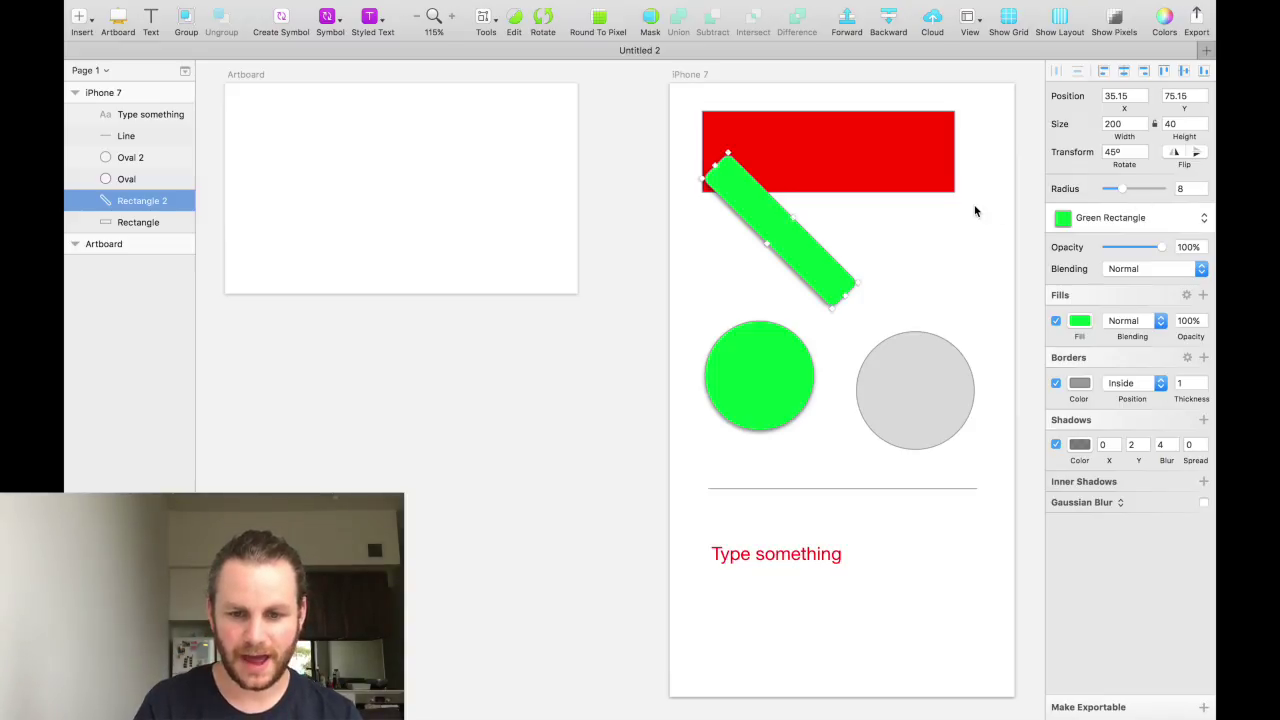
click(939, 263)
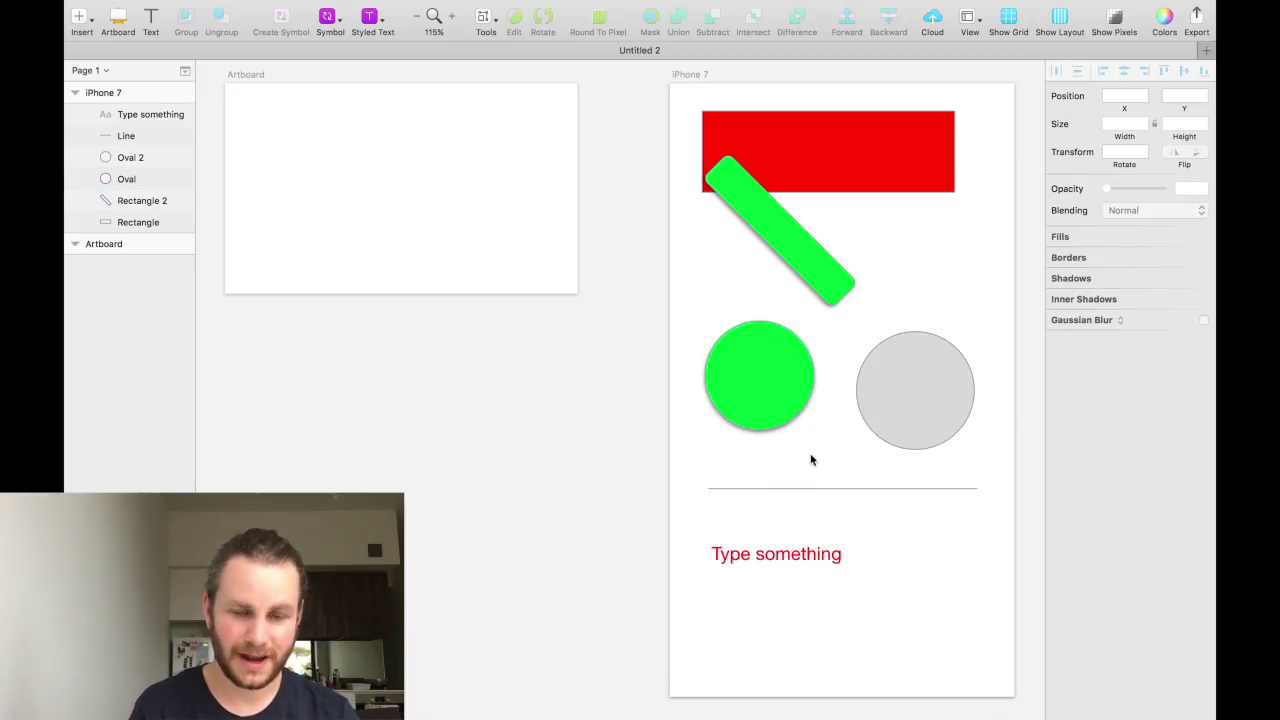
Apply the Green Rectangle shared style to the grey Oval 2 circle
click(892, 421)
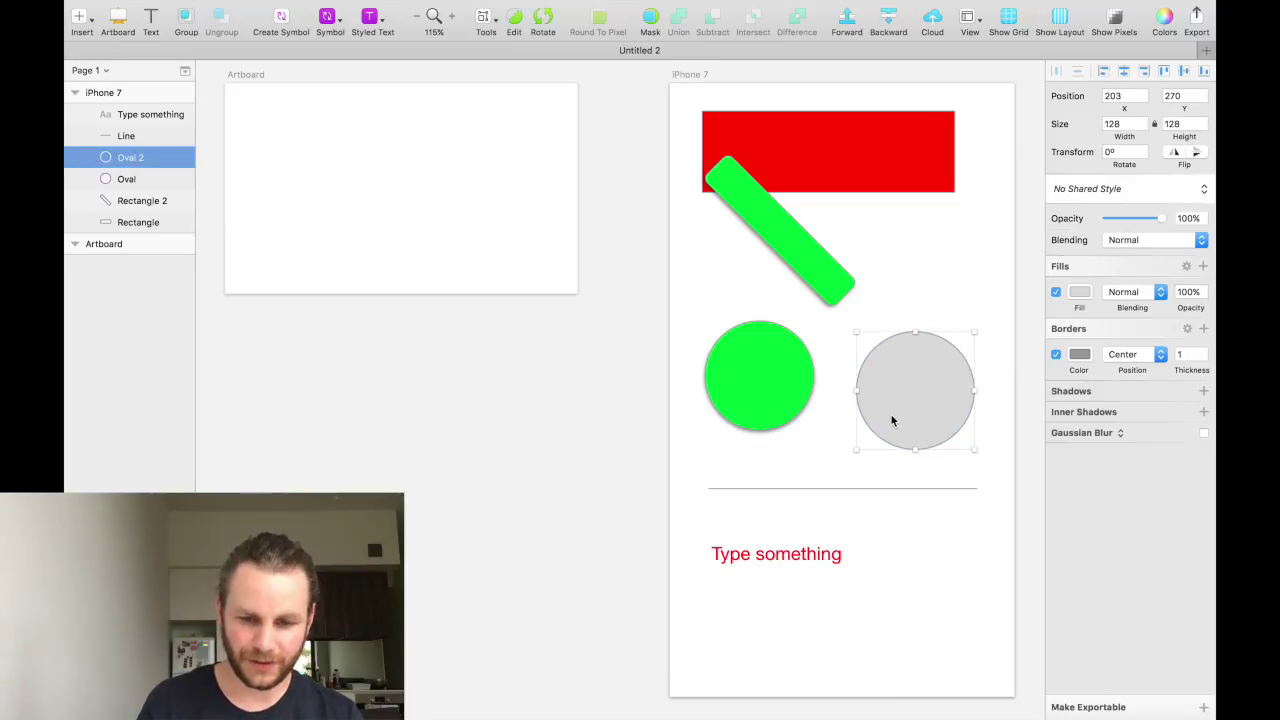
click(1100, 188)
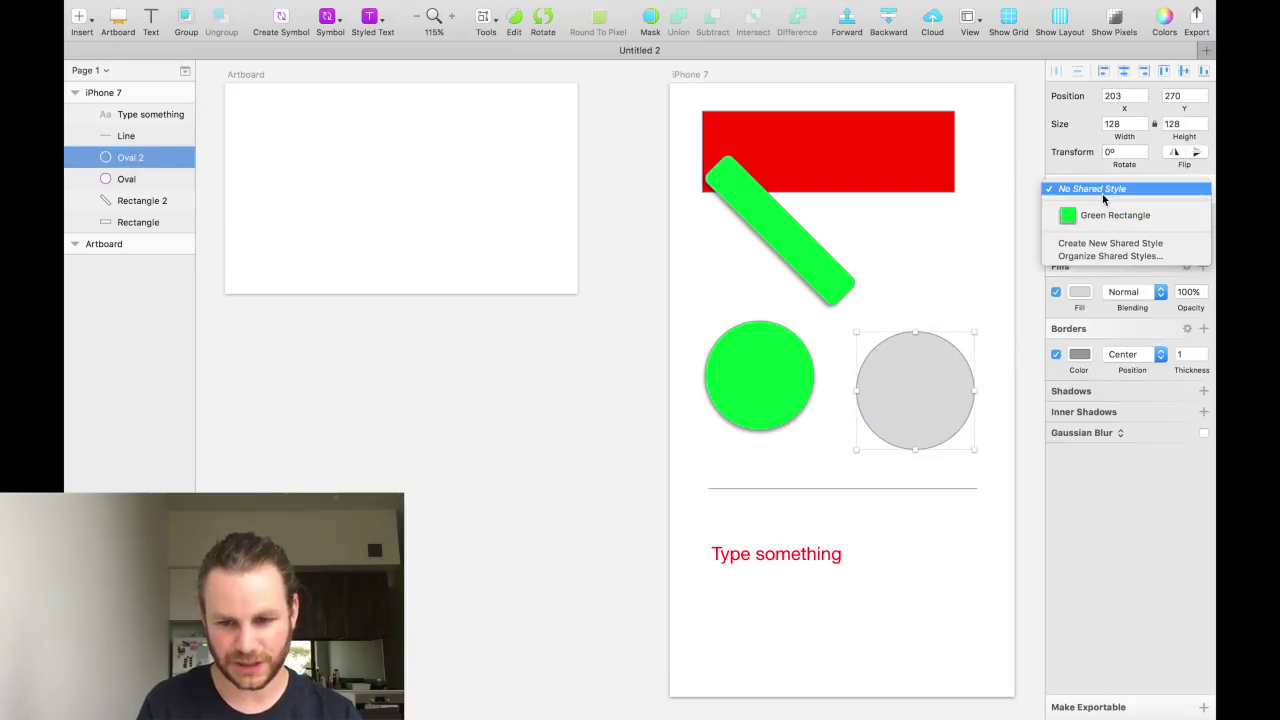
click(1063, 211)
click(954, 246)
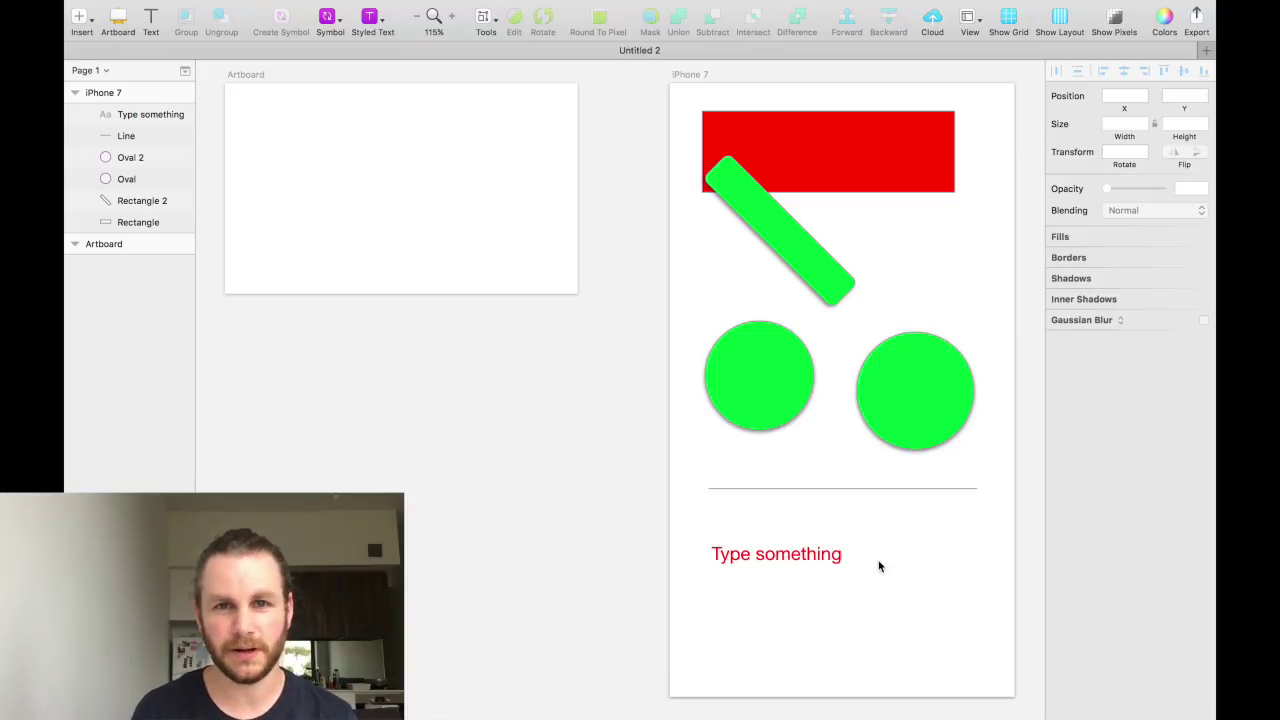
Draw a rounded rectangle below the red text and type the label 'Submit button' inside it
key(u)
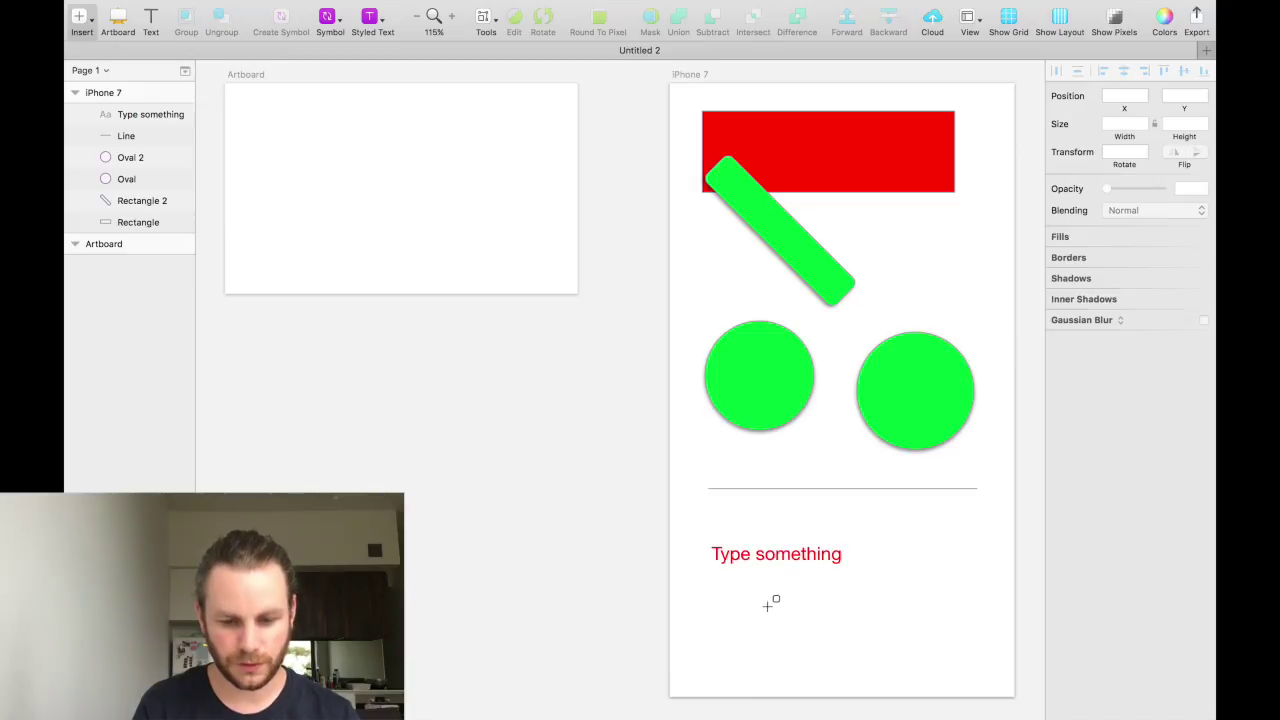
drag(746, 607, 942, 657)
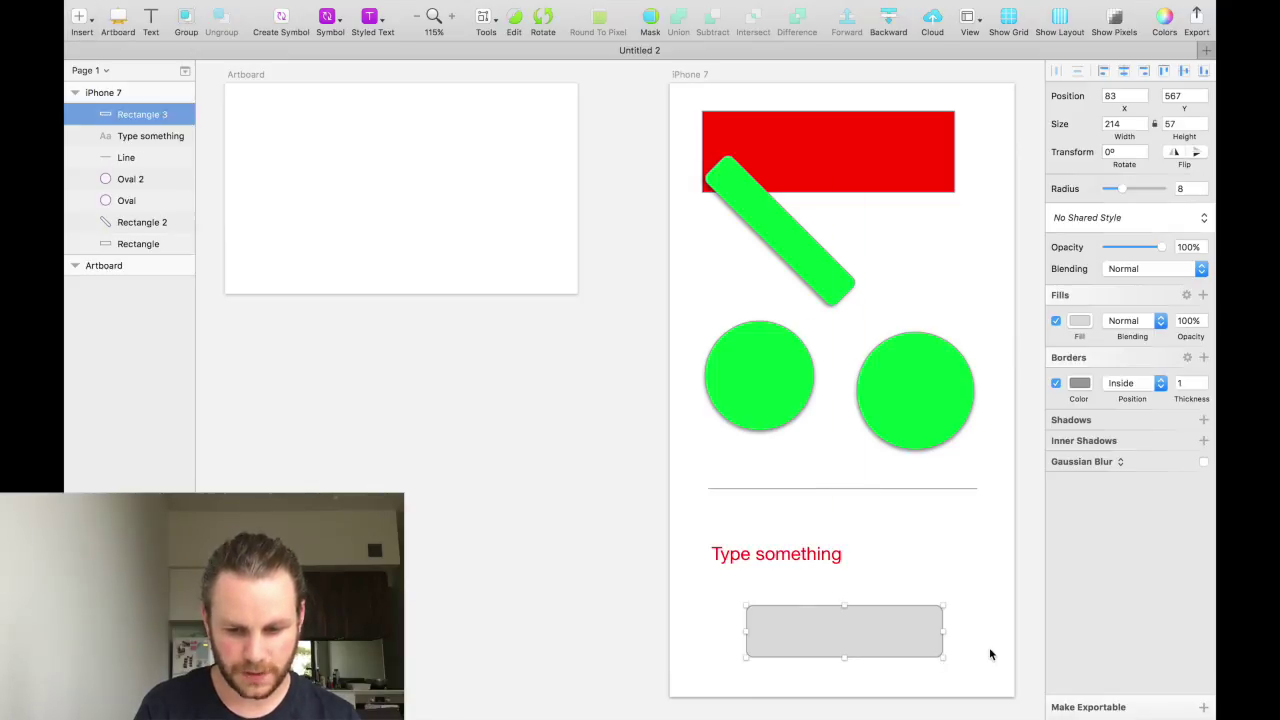
click(991, 654)
key(t)
click(812, 632)
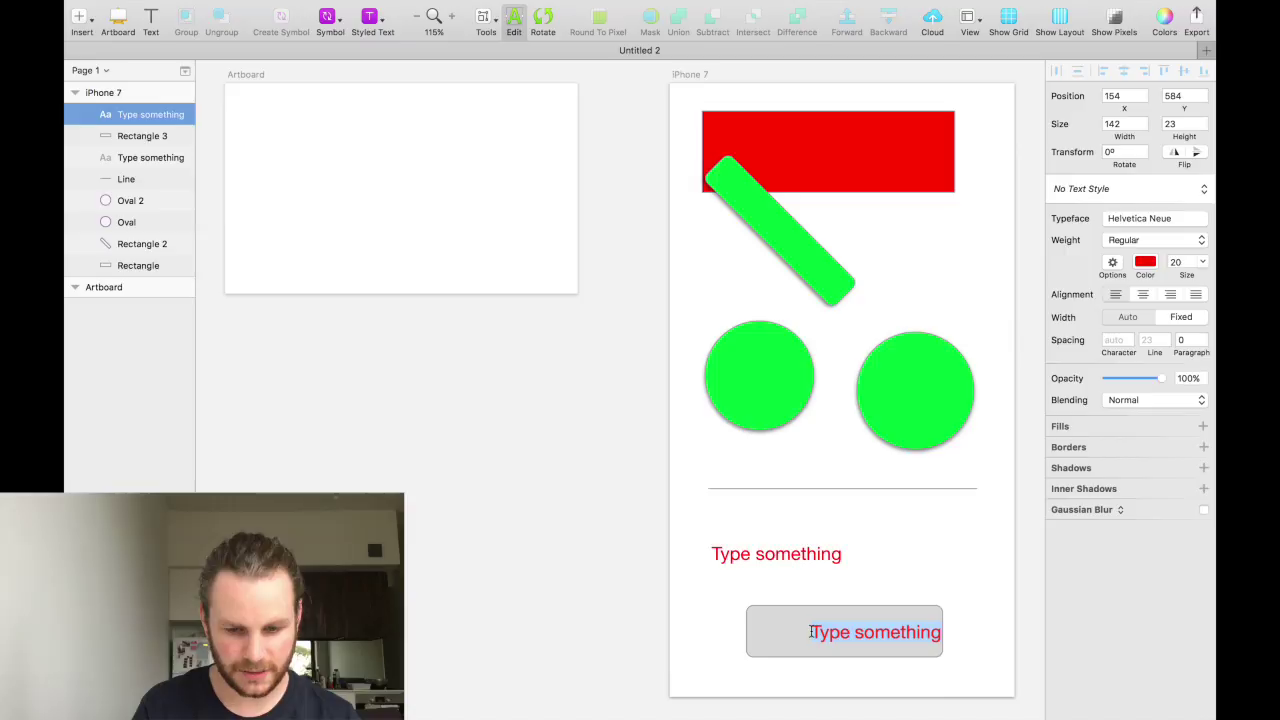
text(Subm)
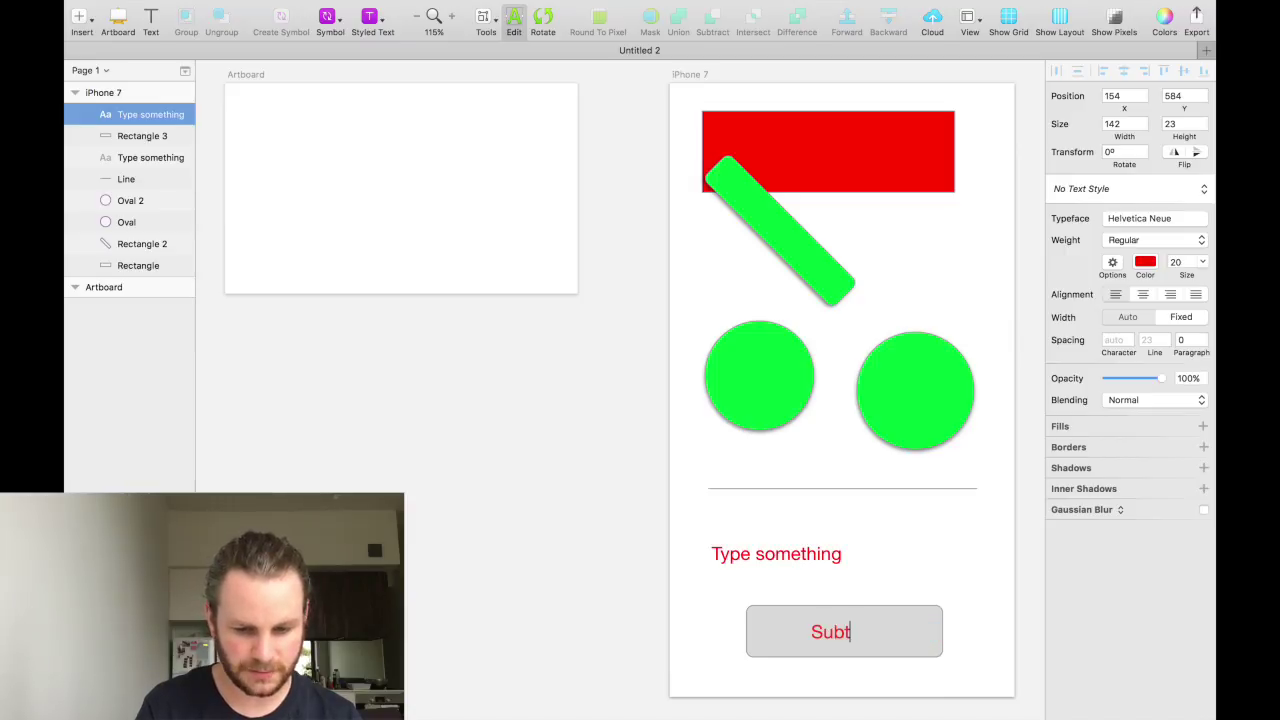
text(it button)
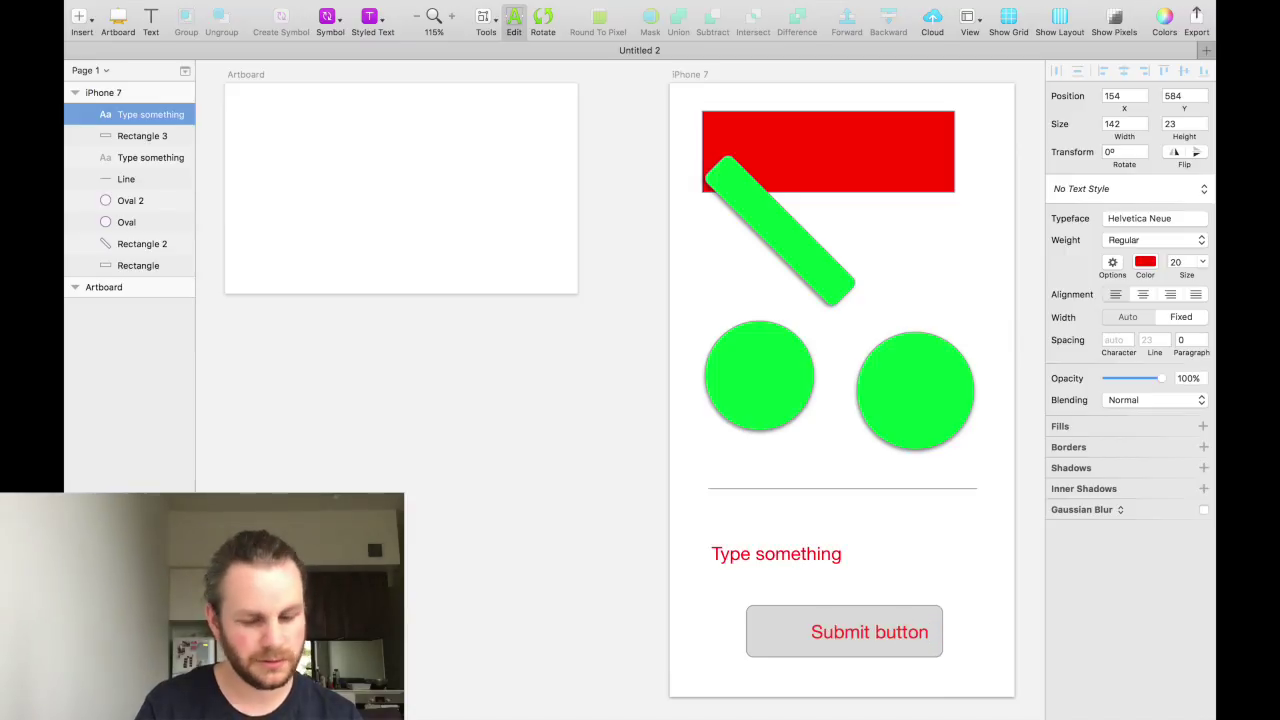
key(Escape)
Centre the 'Submit button' label horizontally within the rectangle and reselect both
drag(709, 620, 884, 646)
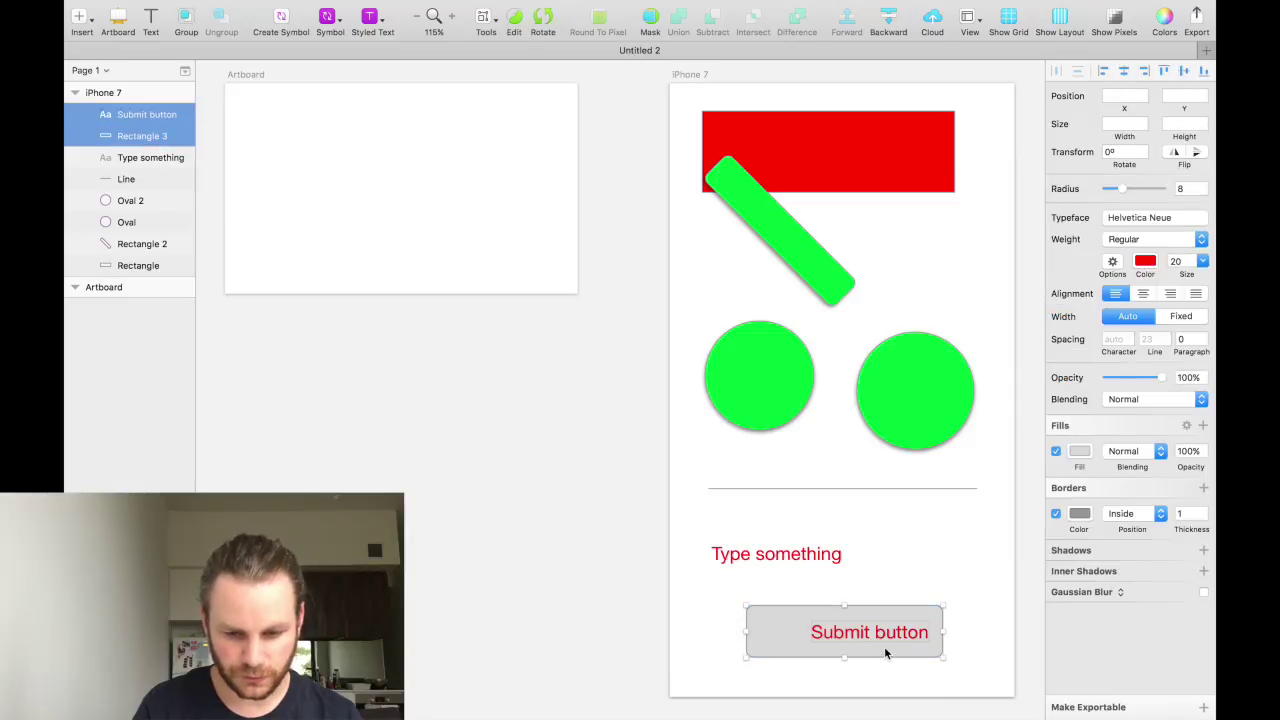
click(1125, 73)
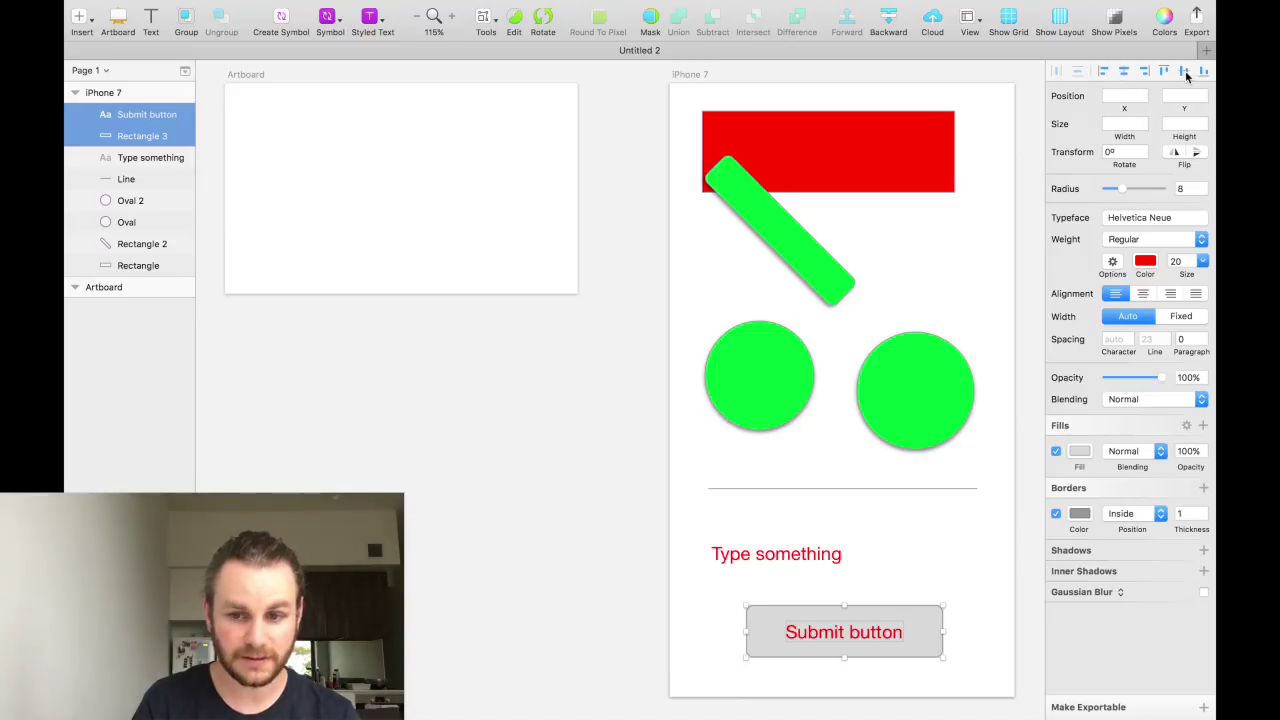
click(712, 622)
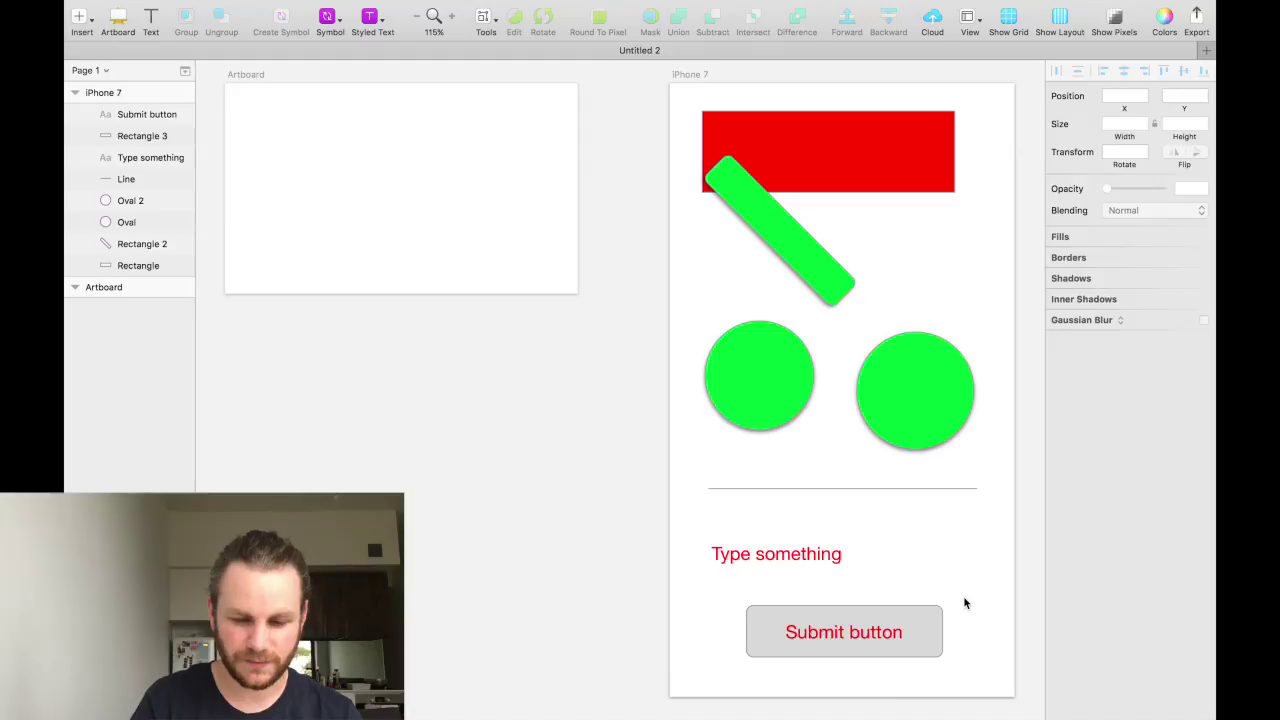
drag(963, 615, 825, 660)
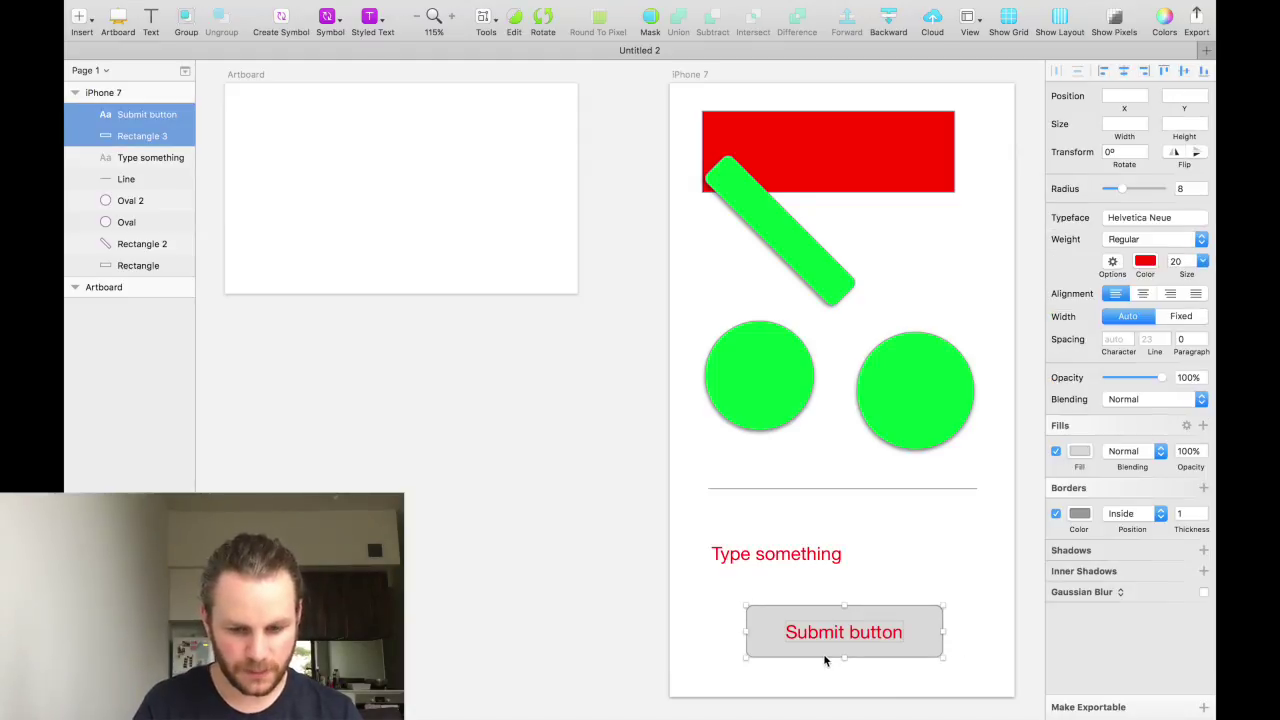
Create a symbol named 'Submit button' from the selected label and rectangle
right_click(885, 638)
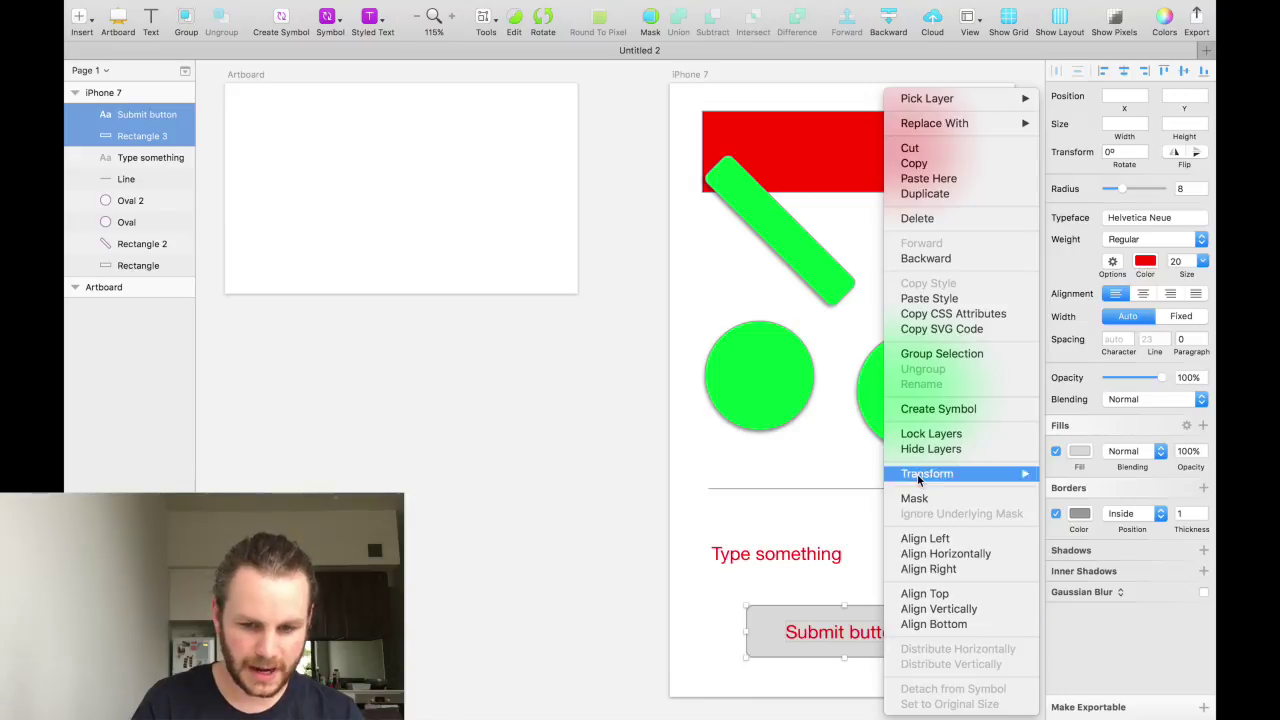
click(924, 404)
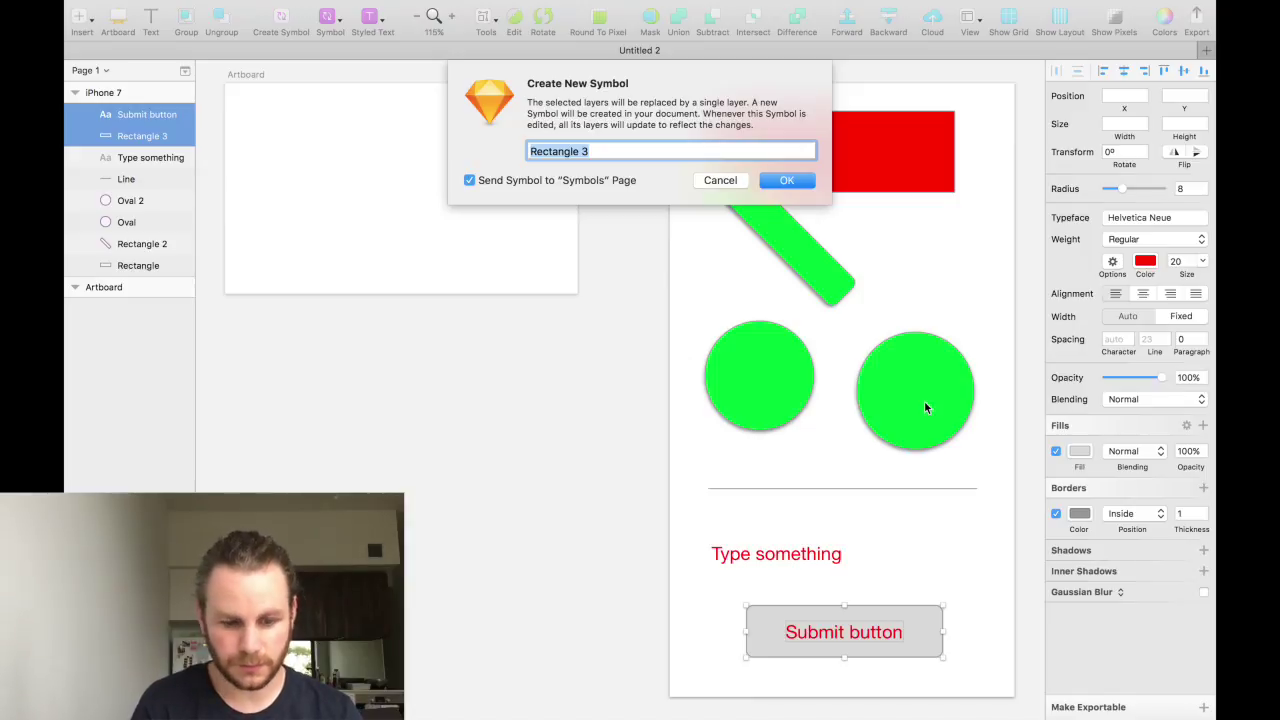
text(Submit button)
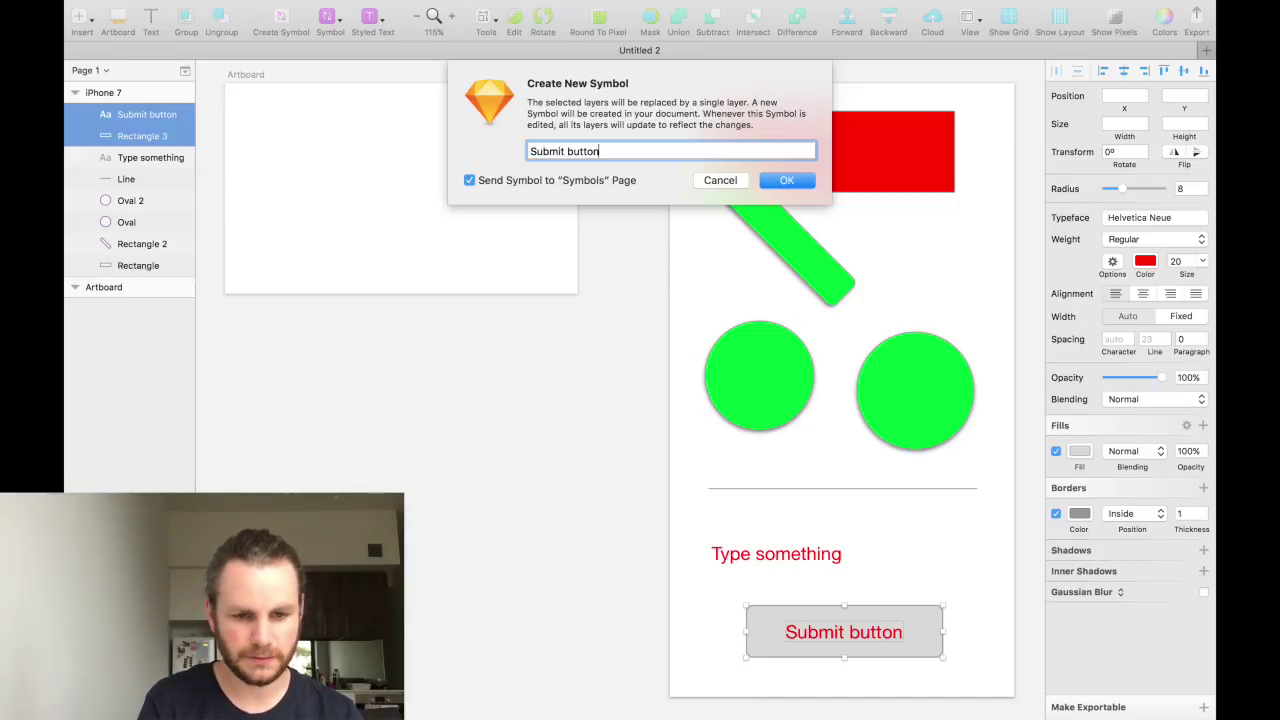
key(Return)
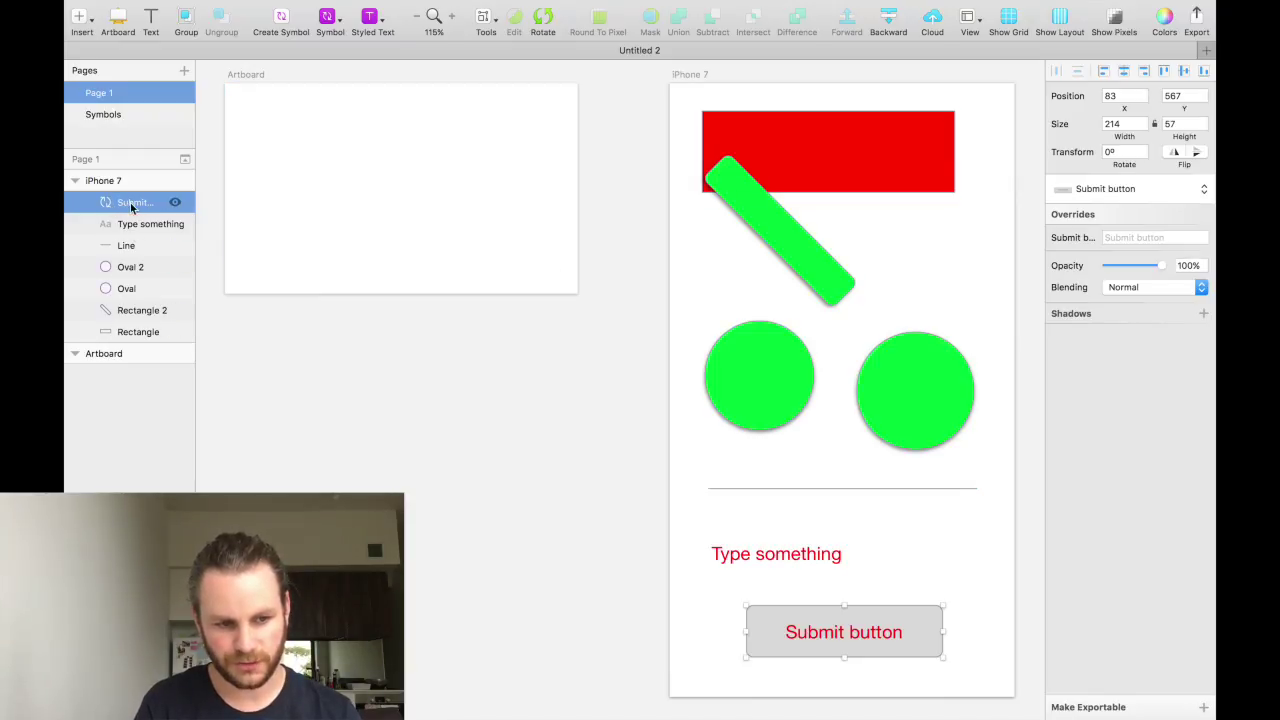
Insert a Submit button symbol instance onto the plain Artboard
click(673, 593)
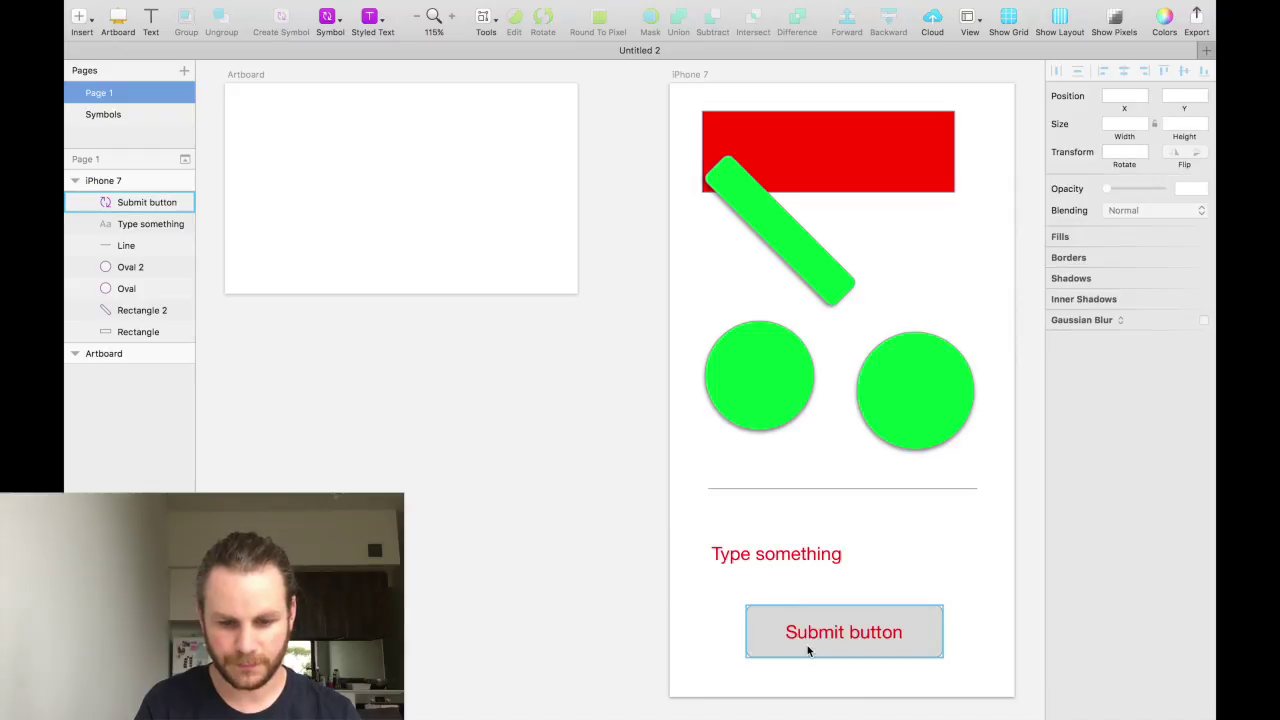
click(79, 17)
mouse_move(138, 226)
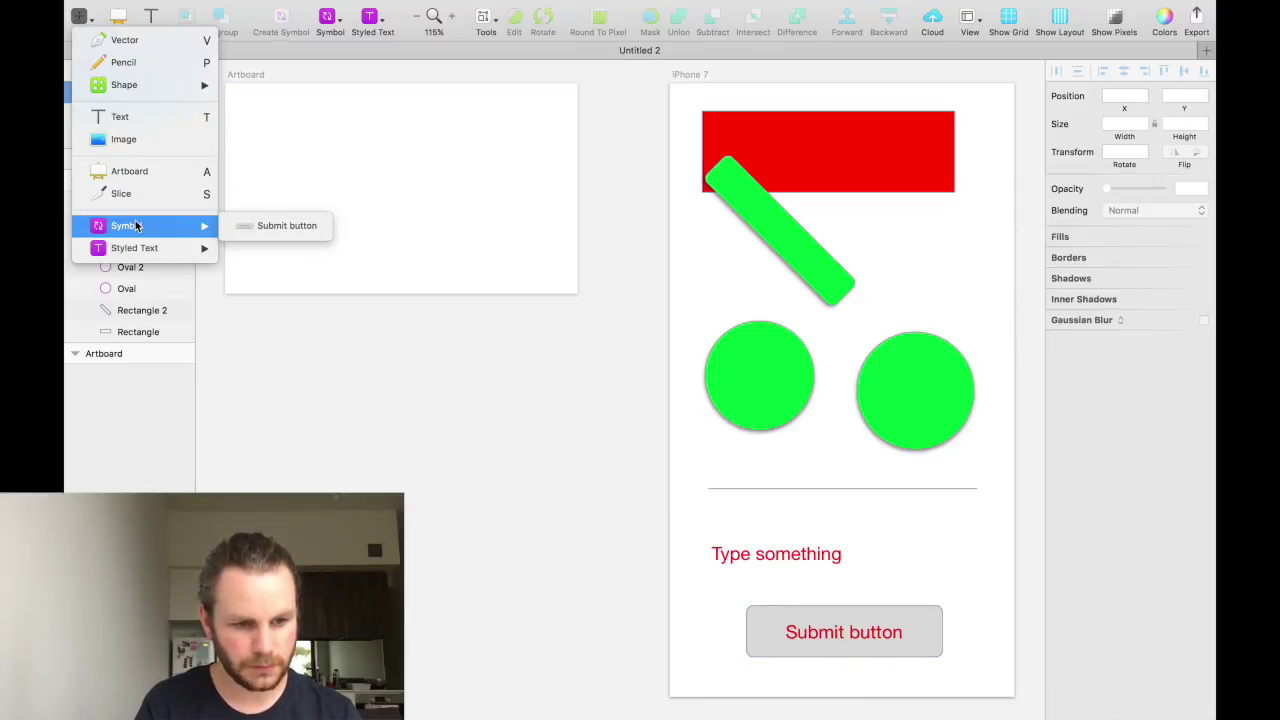
click(274, 218)
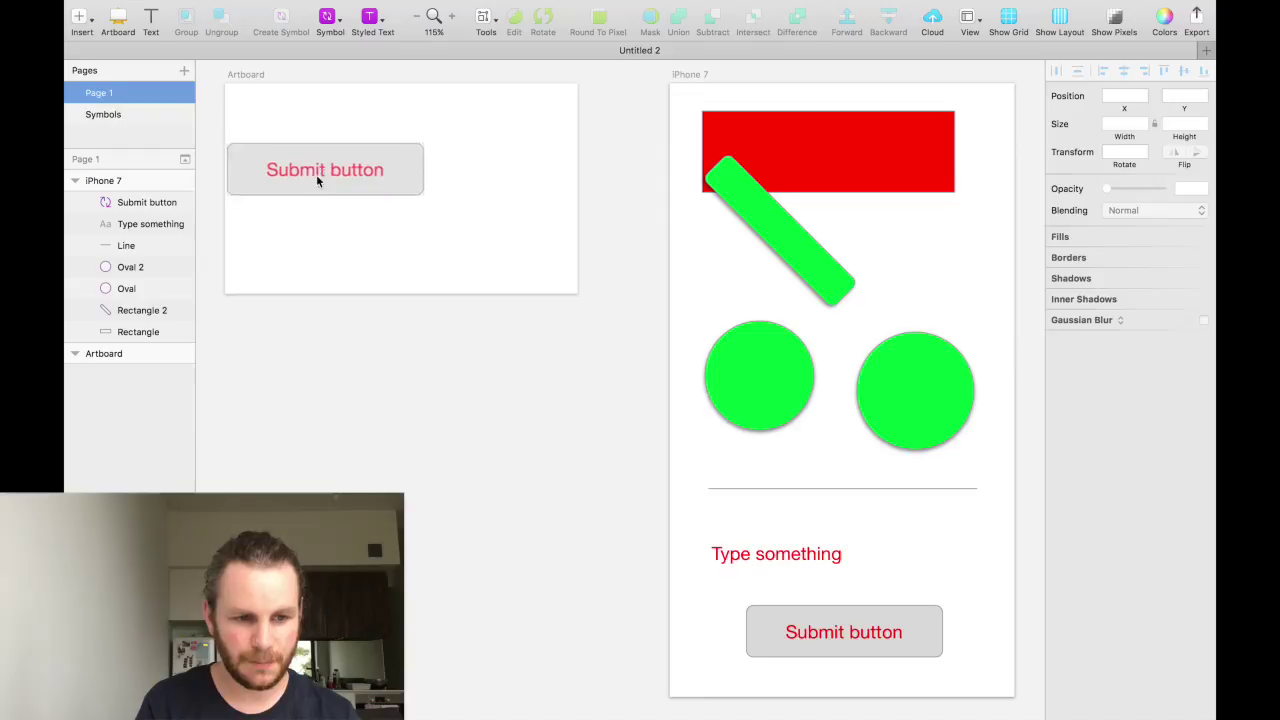
click(389, 186)
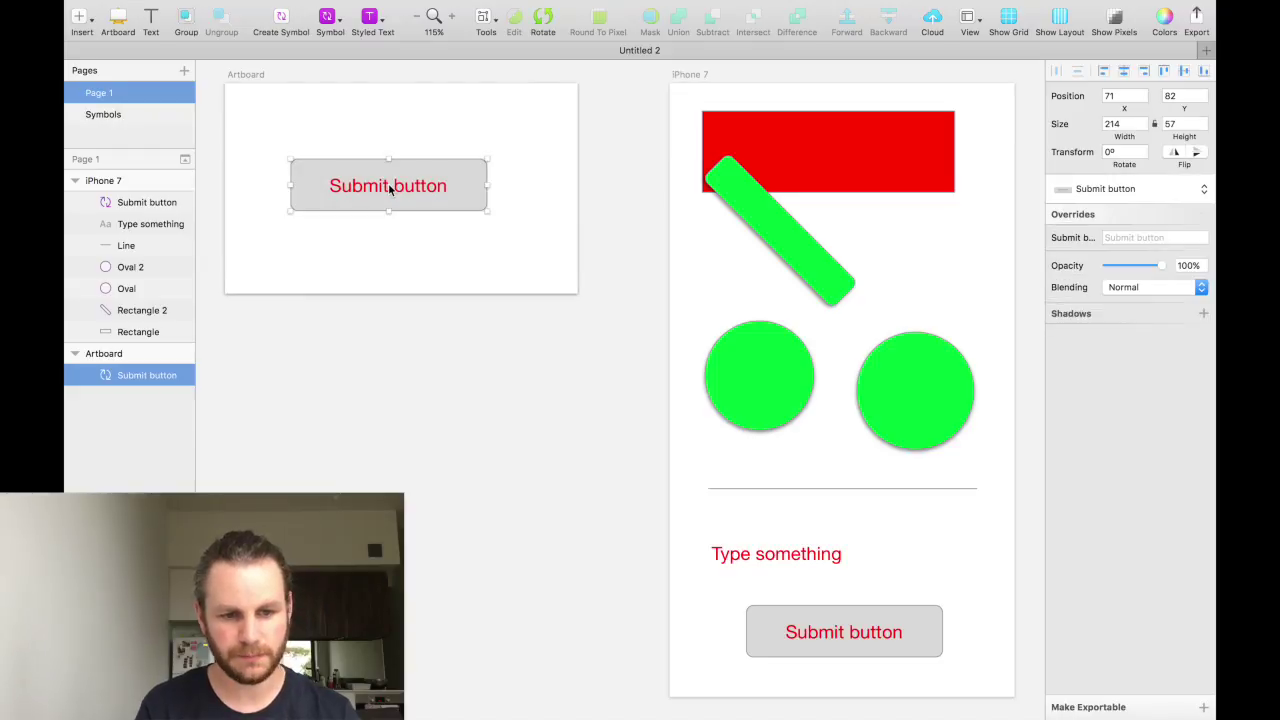
click(432, 256)
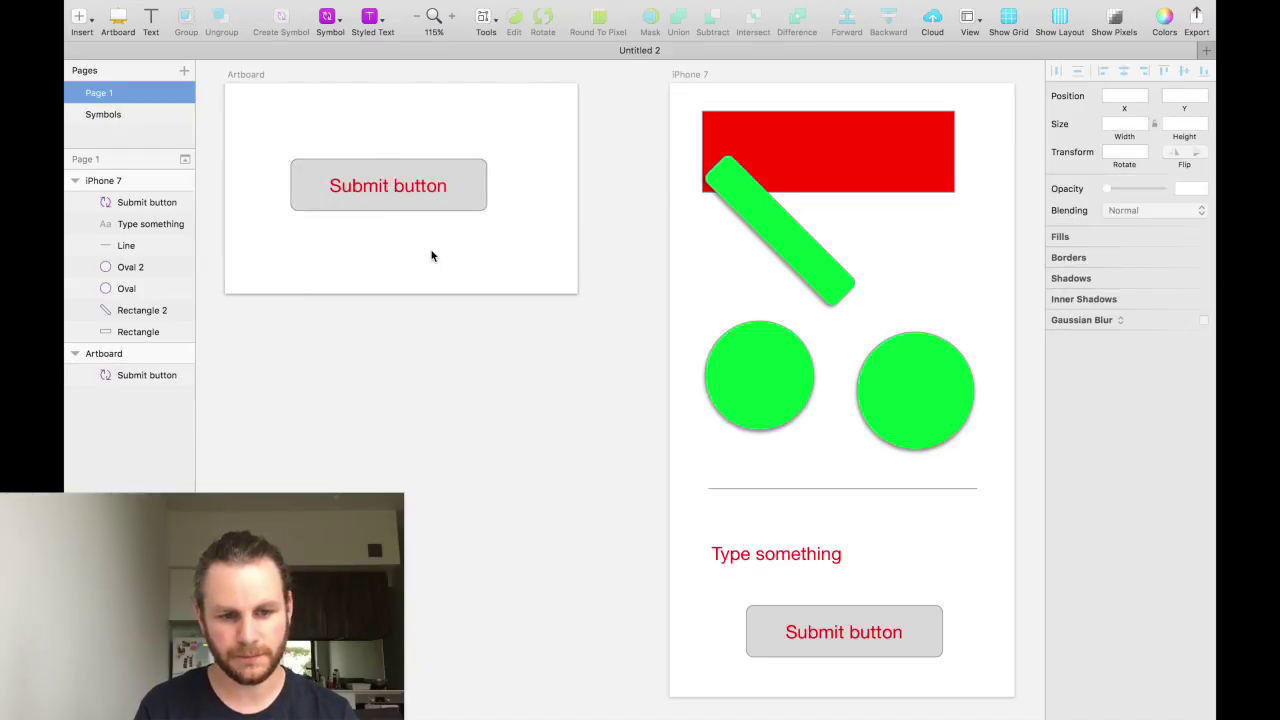
click(103, 115)
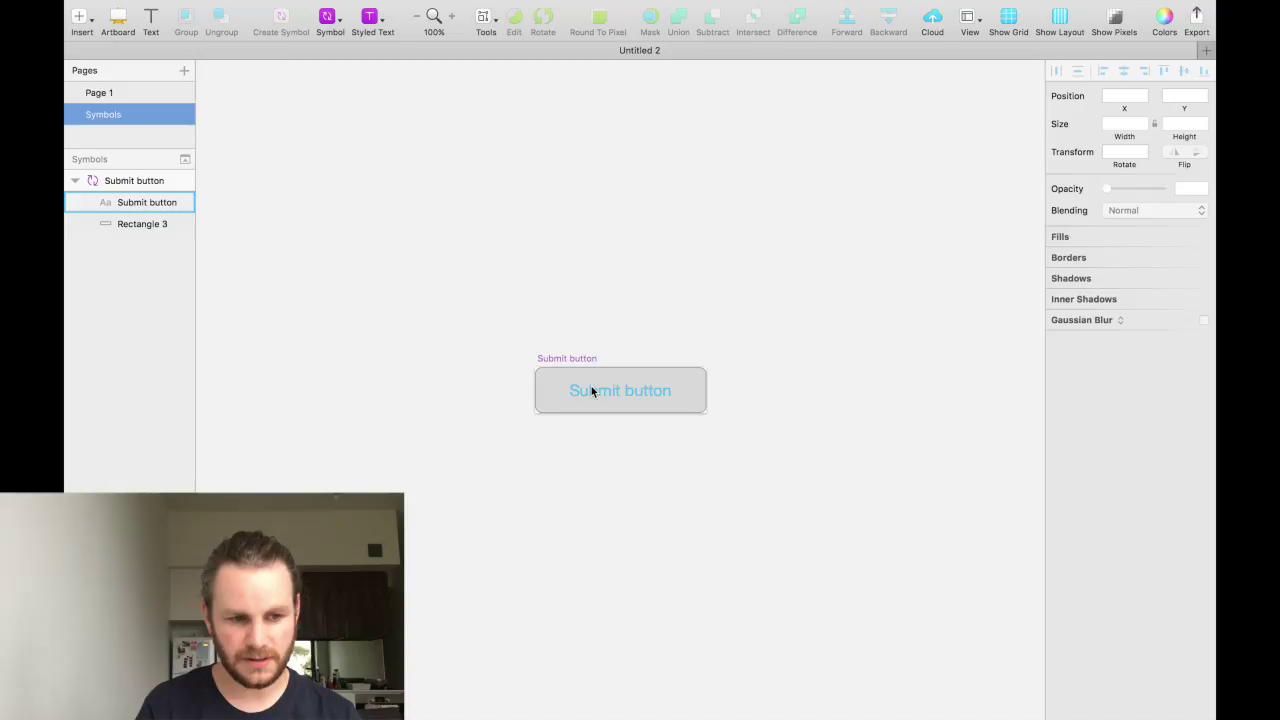
Change the Submit button master's Rectangle 3 fill to blue, then return to Page 1
click(549, 379)
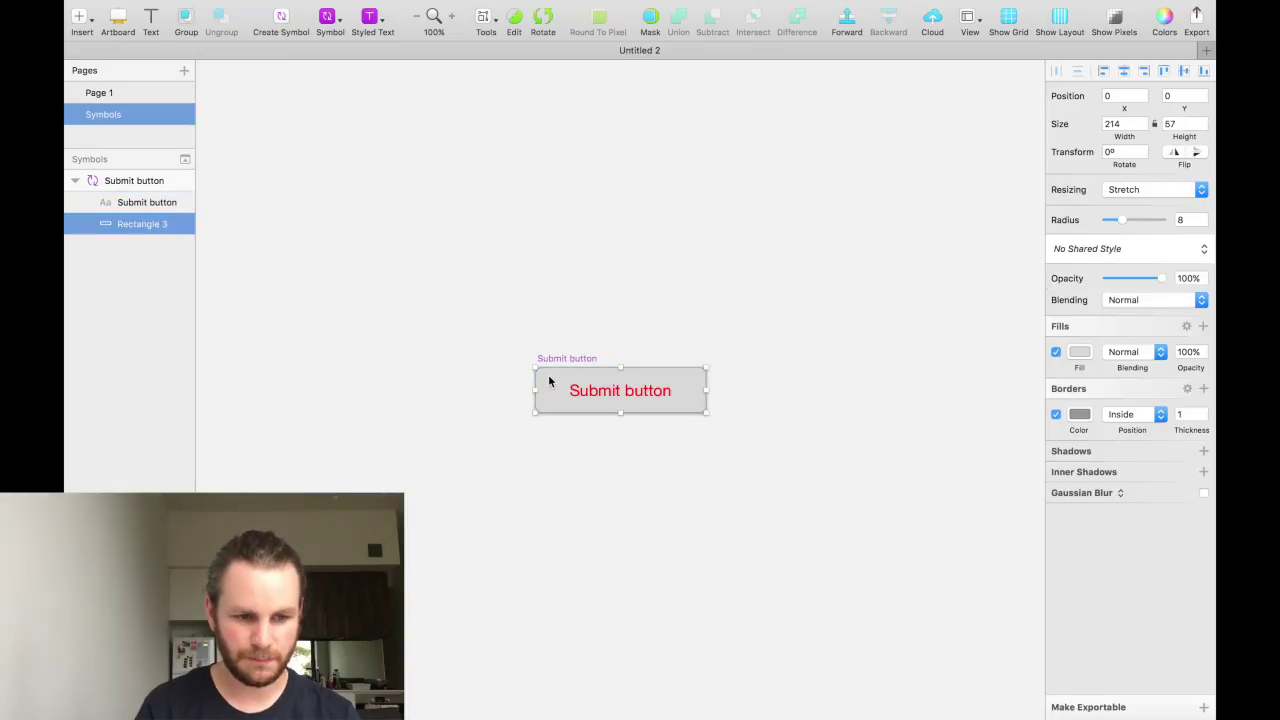
click(1080, 352)
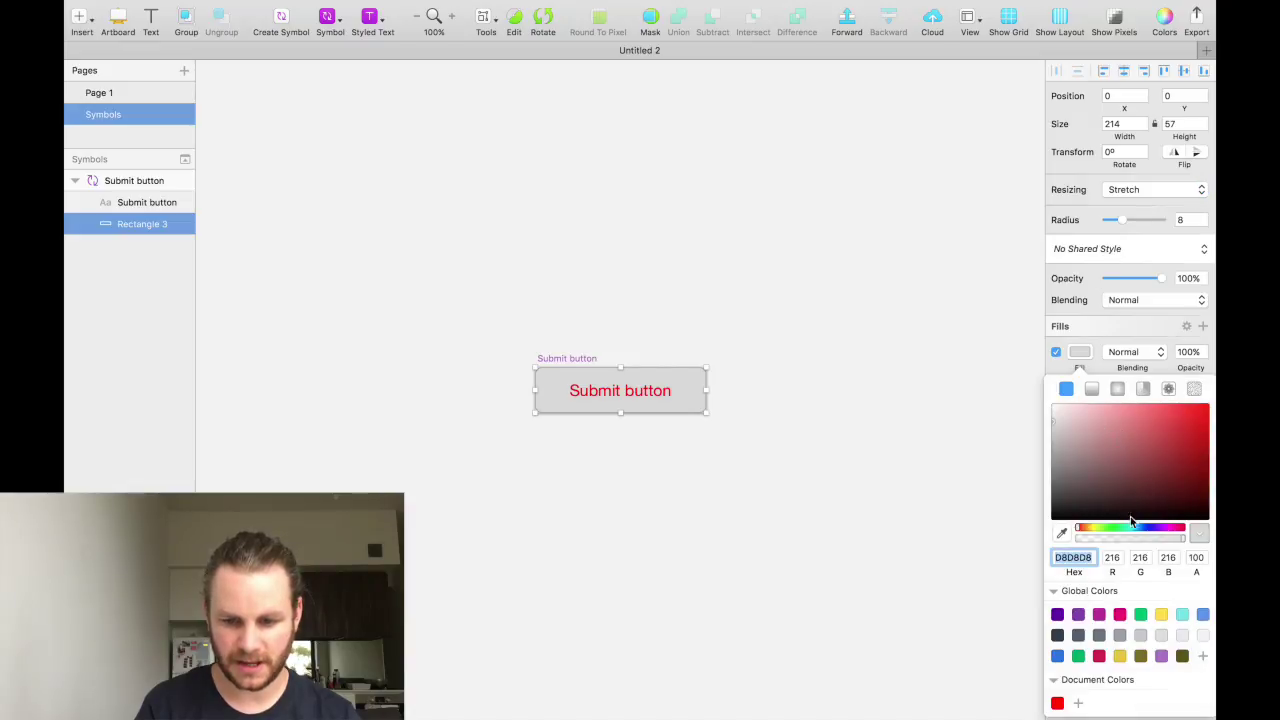
click(1157, 527)
click(1200, 409)
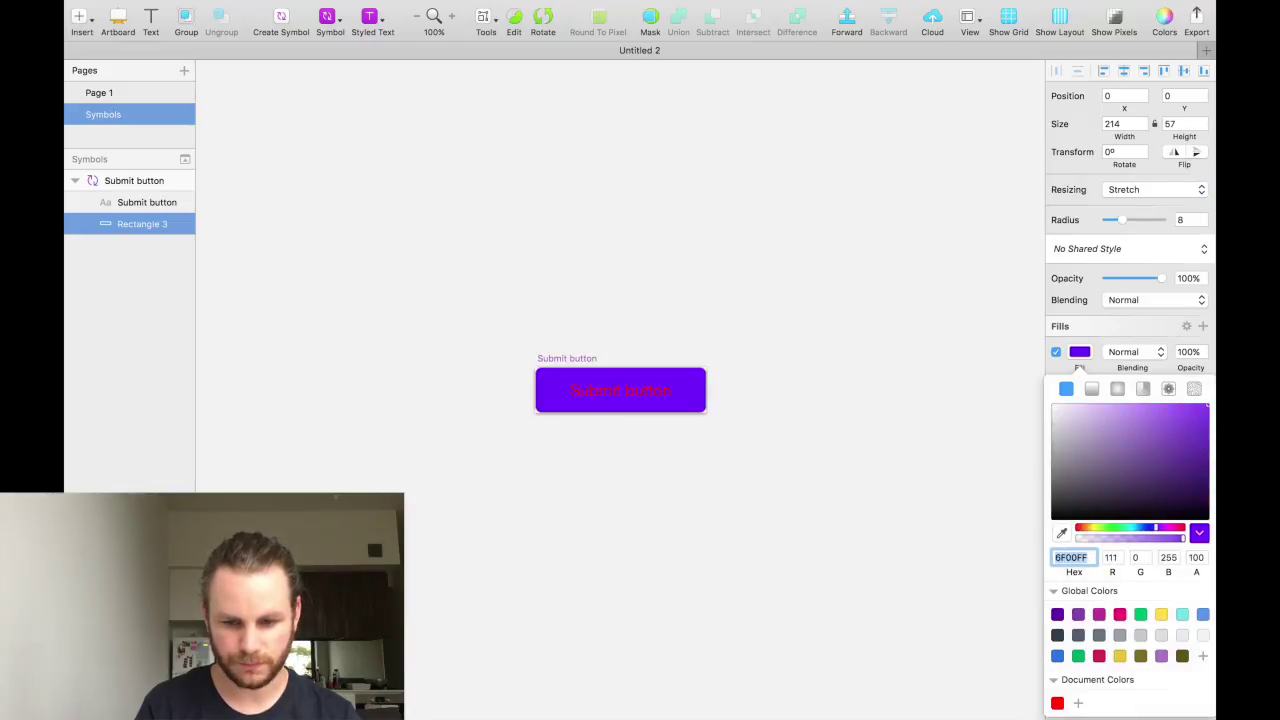
click(1143, 527)
click(865, 397)
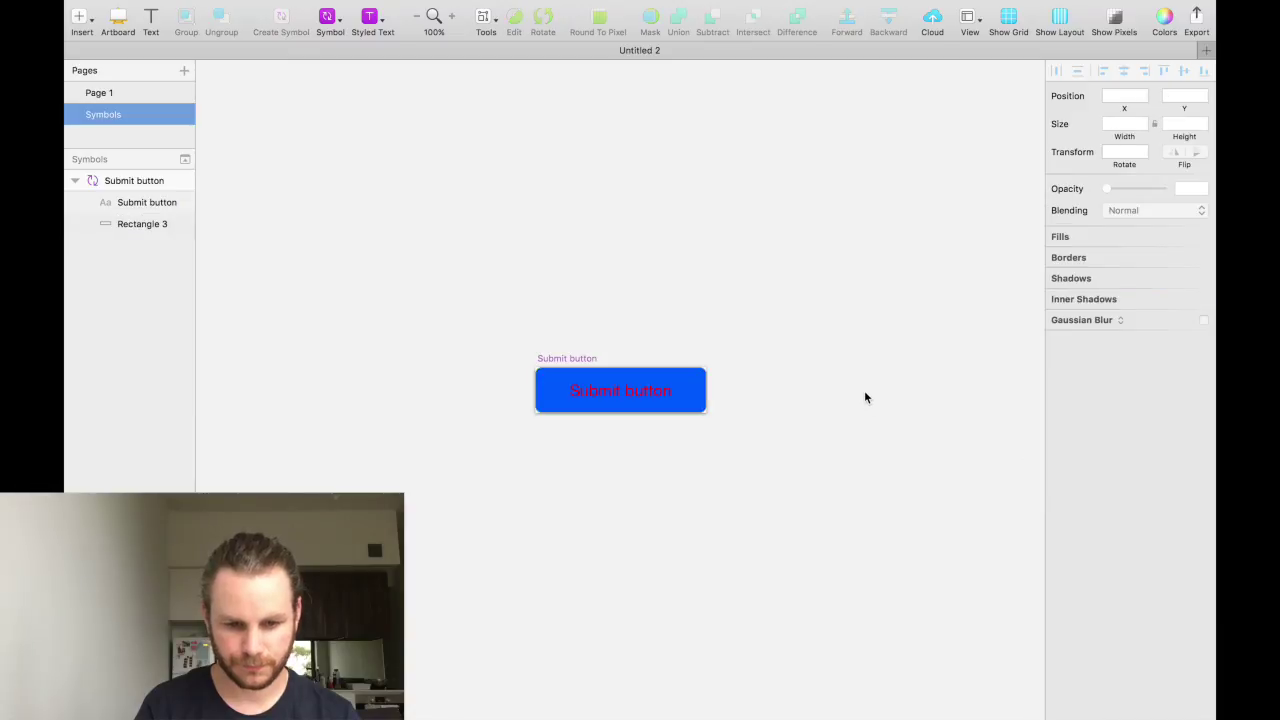
click(121, 92)
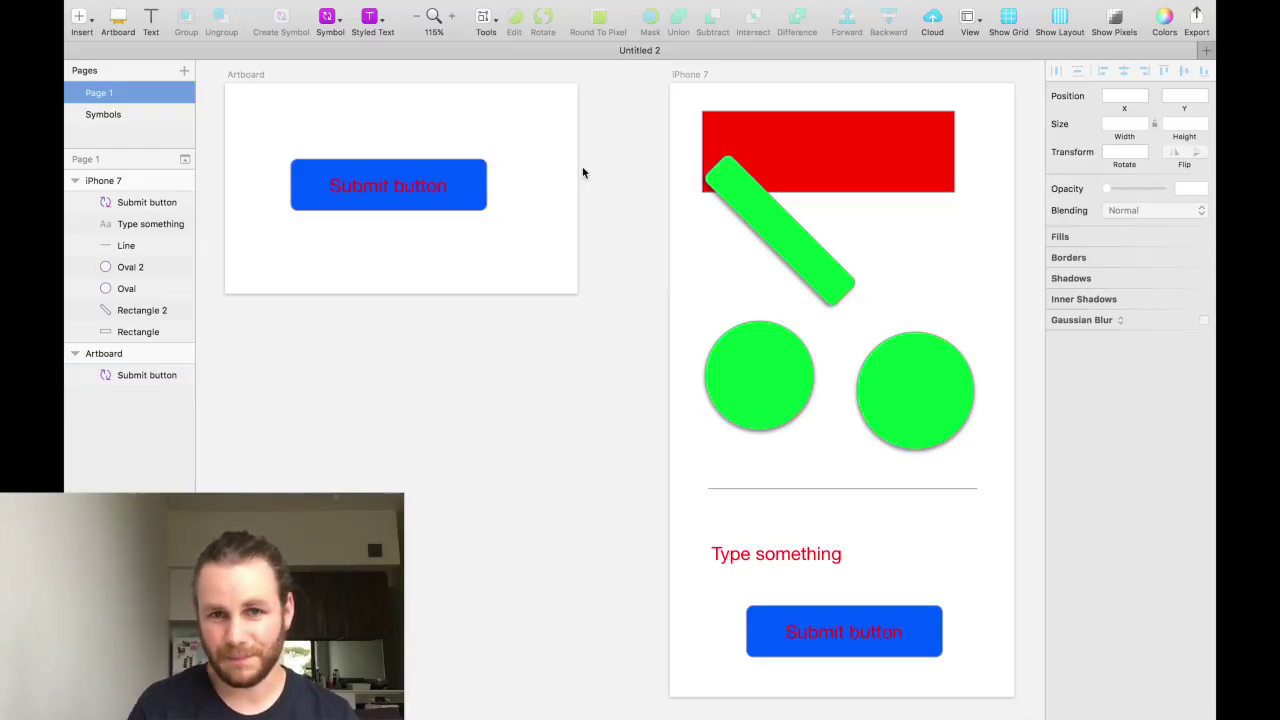
click(110, 115)
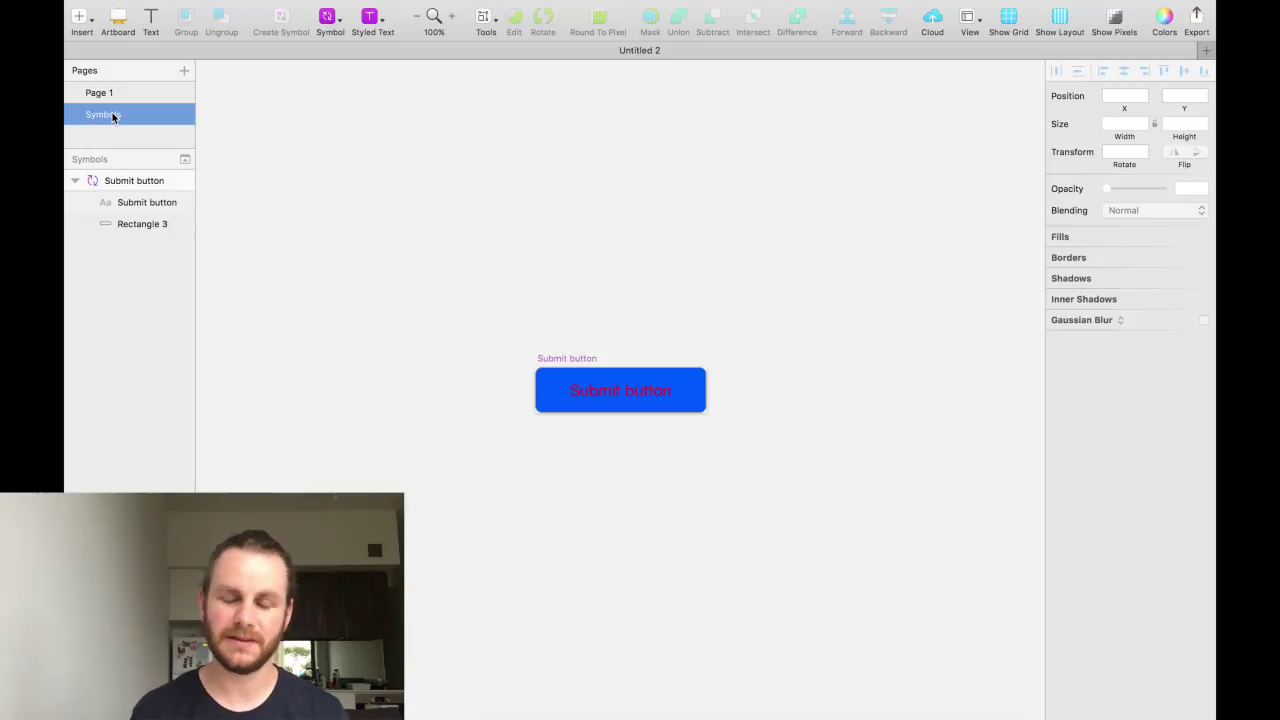
click(111, 92)
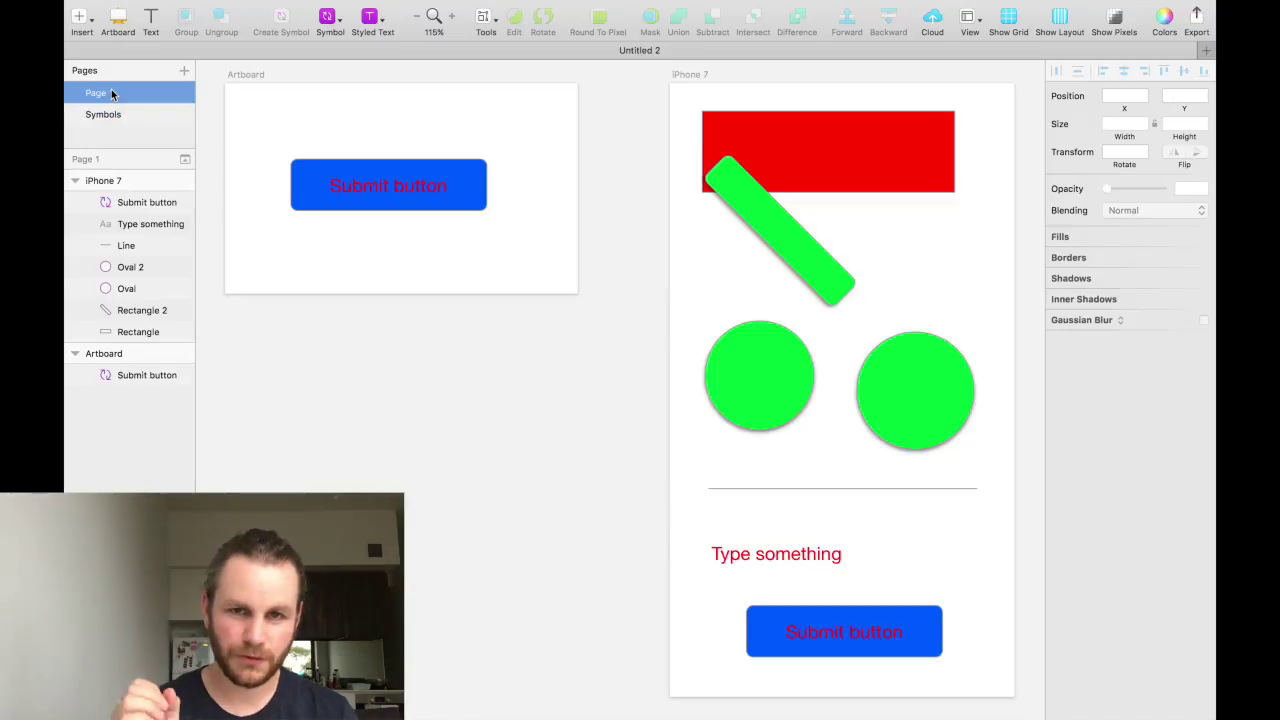